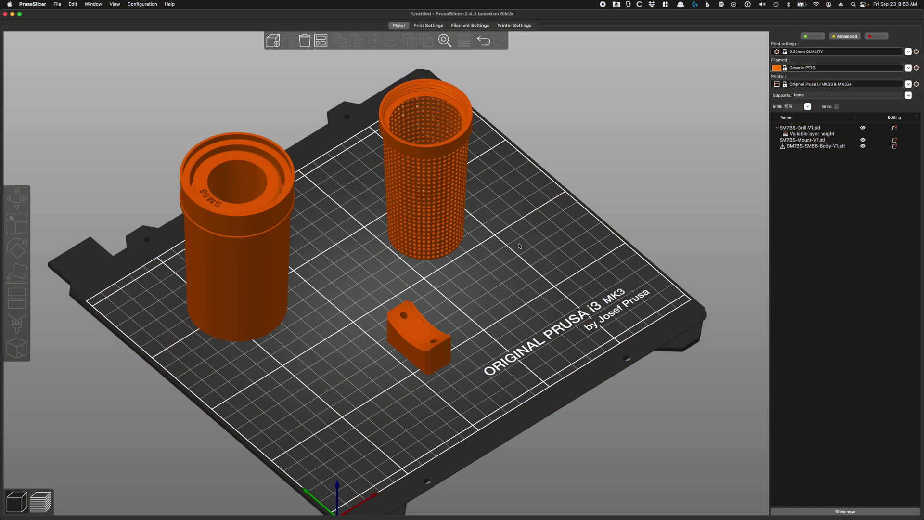
- Orbit around the three parts on the plate, briefly selecting and then deselecting the grill
left_click_drag(548, 270, 539, 241)
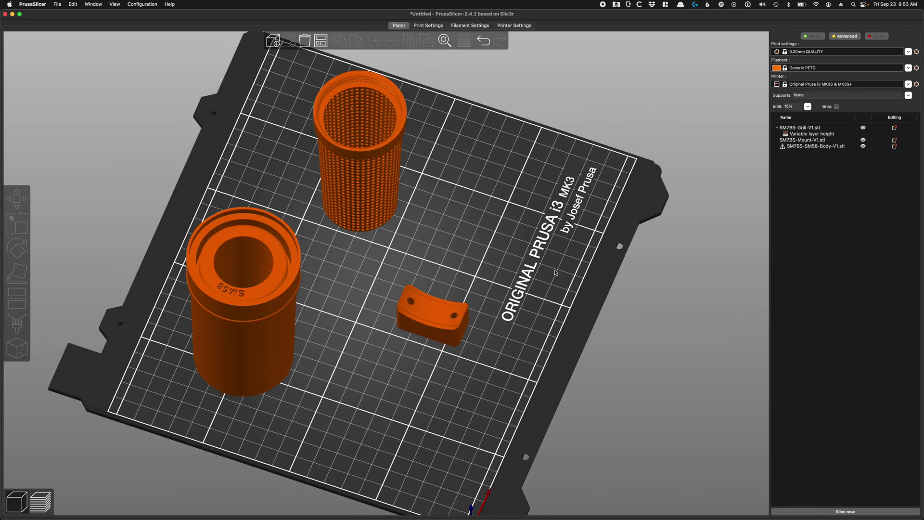
left_click_drag(250, 288, 279, 282)
left_click(380, 224)
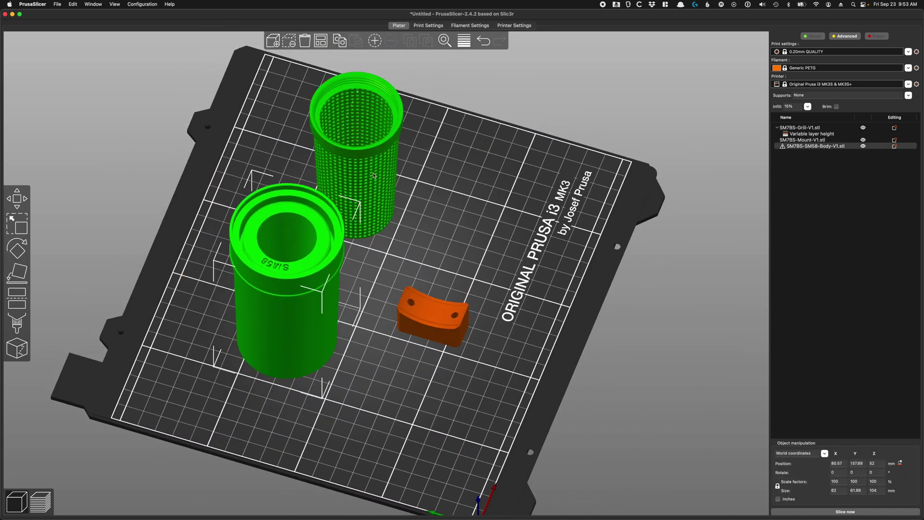
left_click(542, 263)
left_click_drag(542, 263, 530, 248)
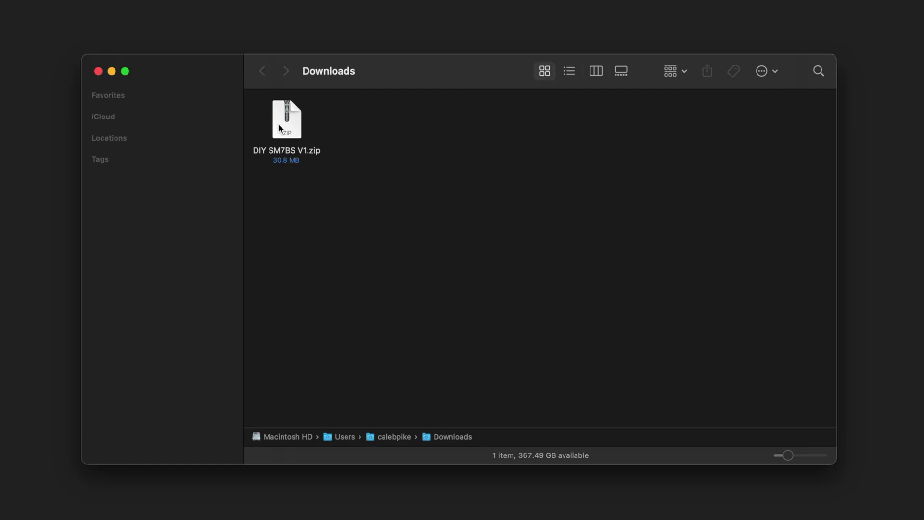
- Extract DIY SM7BS V1.zip in Finder and open the resulting folder
left_click(278, 123)
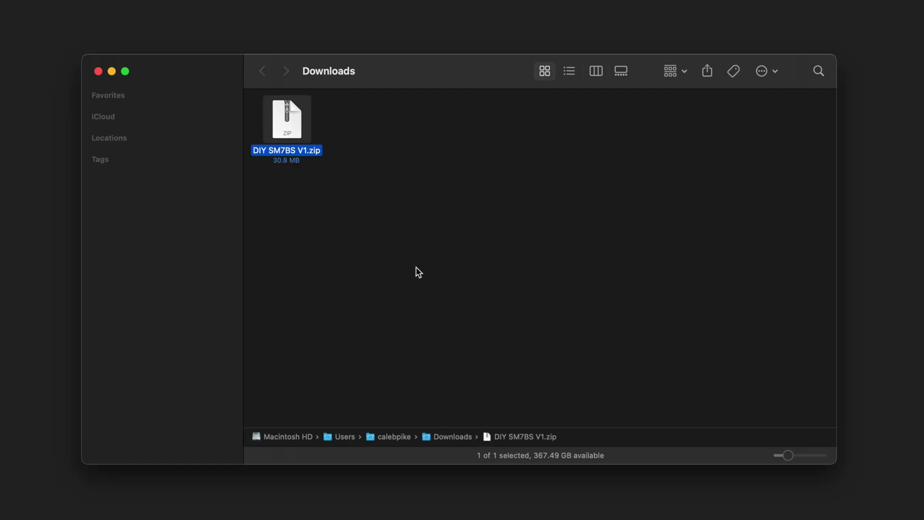
double_click(286, 129)
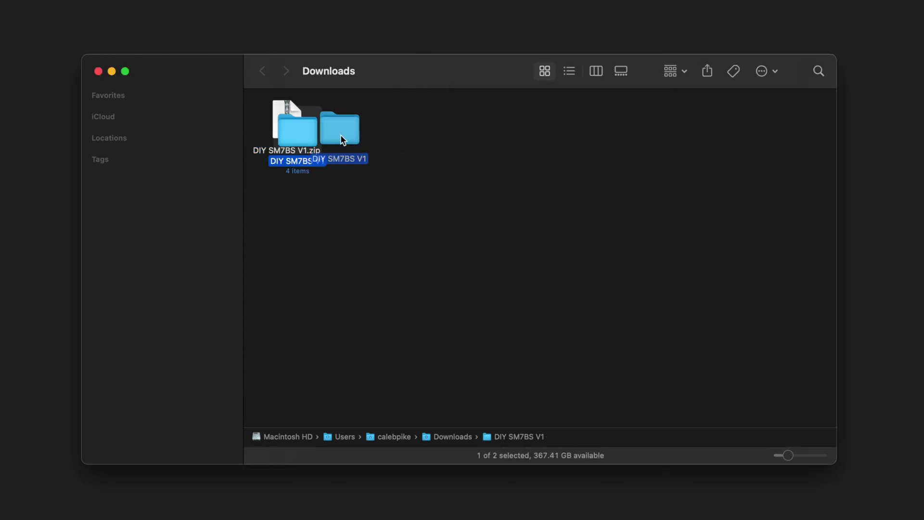
double_click(383, 133)
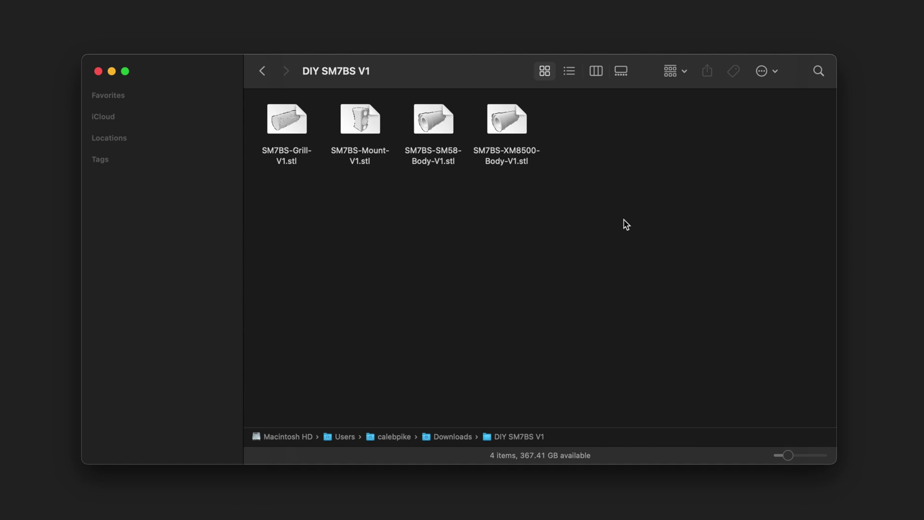
- Switch to PrusaSlicer and orbit around the empty MK3 plate using the 0.15mm SPEED profile
key("super+Tab")
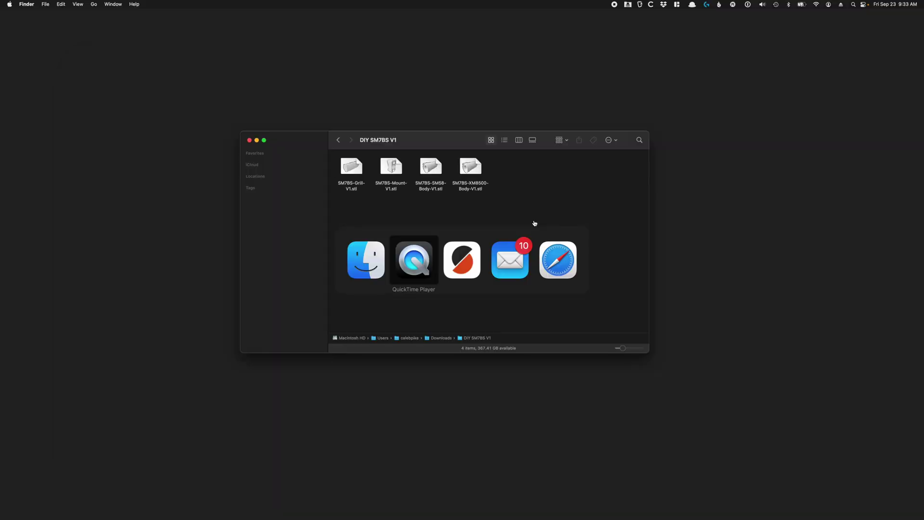
key("super+Tab")
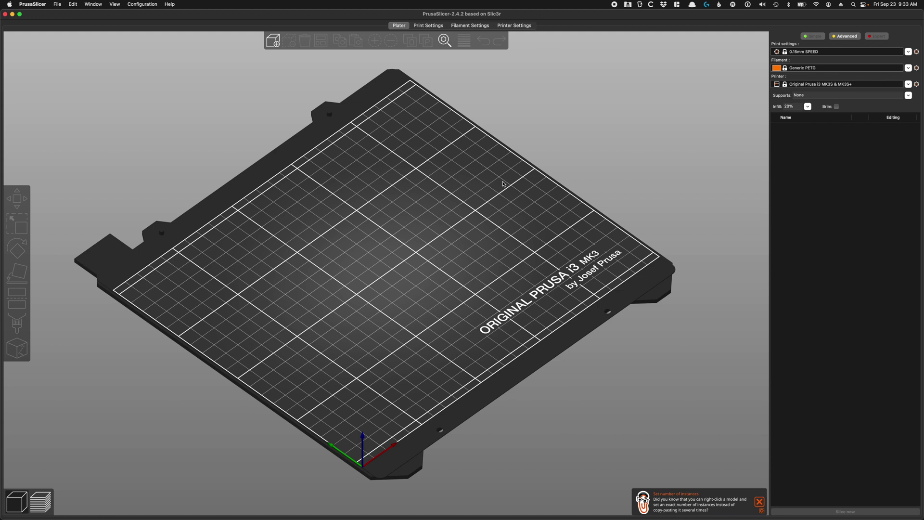
mouse_move(449, 203)
left_mouse_down()
mouse_move(422, 215)
mouse_move(440, 213)
left_mouse_up()
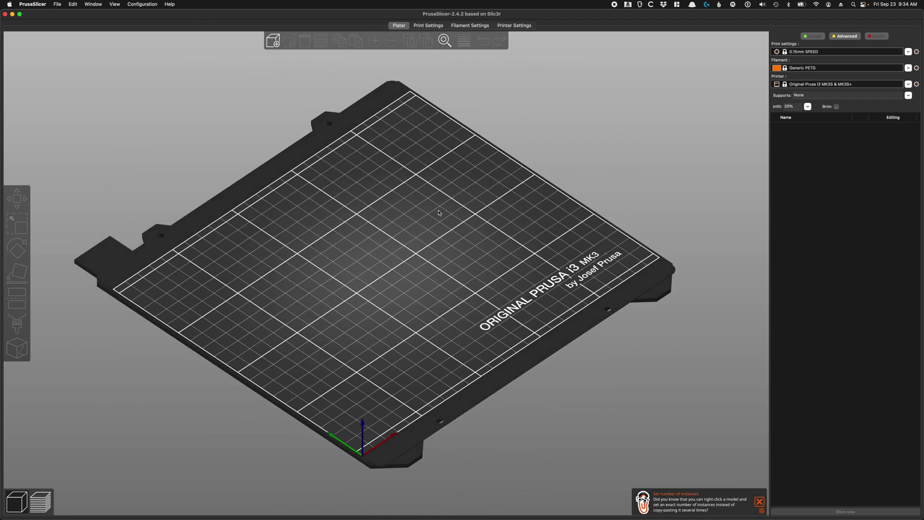
key("super+Tab")
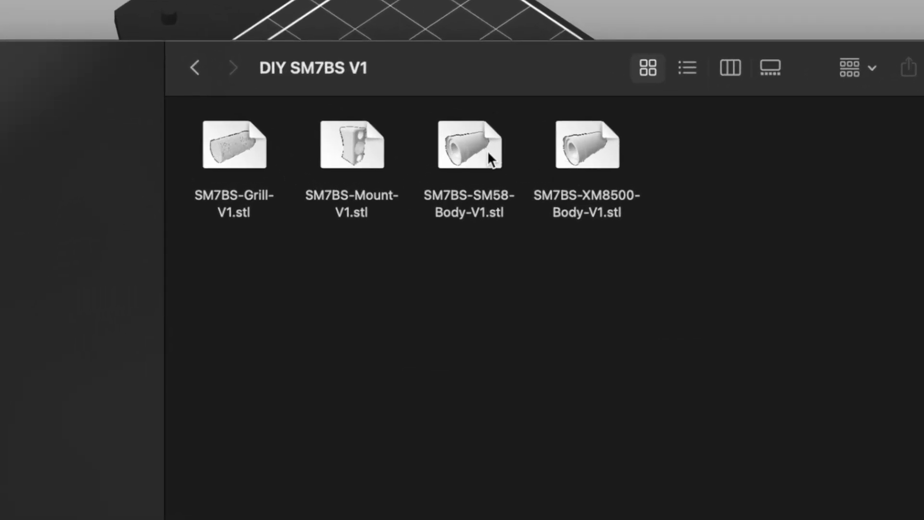
- Drag SM7BS-XM8500-Body-V1.stl onto the plate and orbit around the upright body
left_click(471, 169)
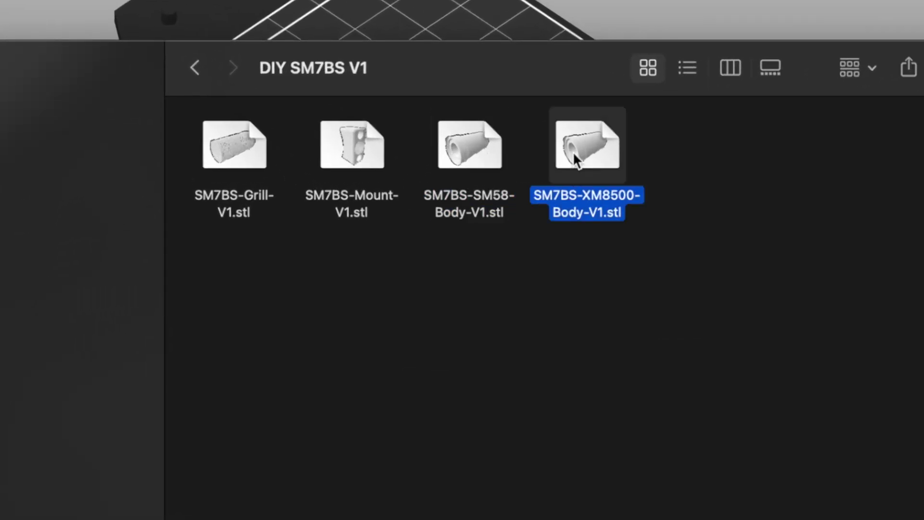
left_click(577, 144)
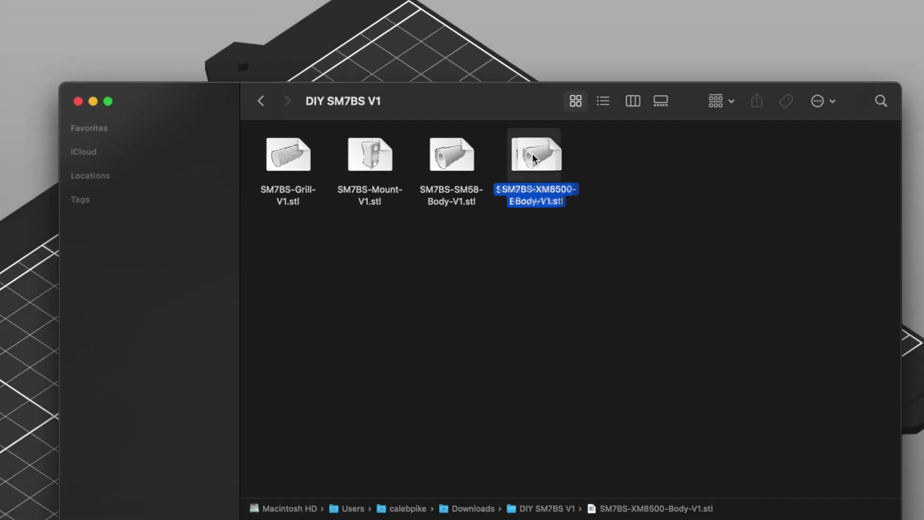
left_click_drag(533, 154, 469, 346)
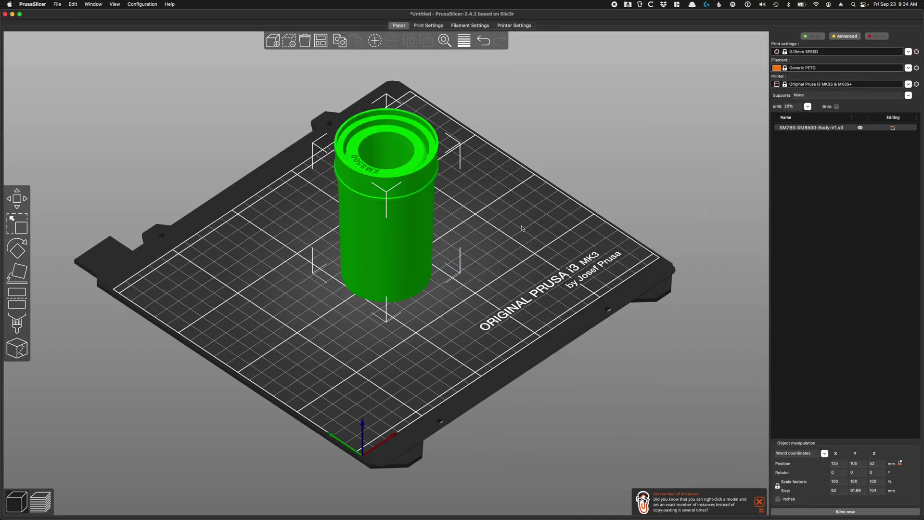
left_click_drag(521, 228, 551, 247)
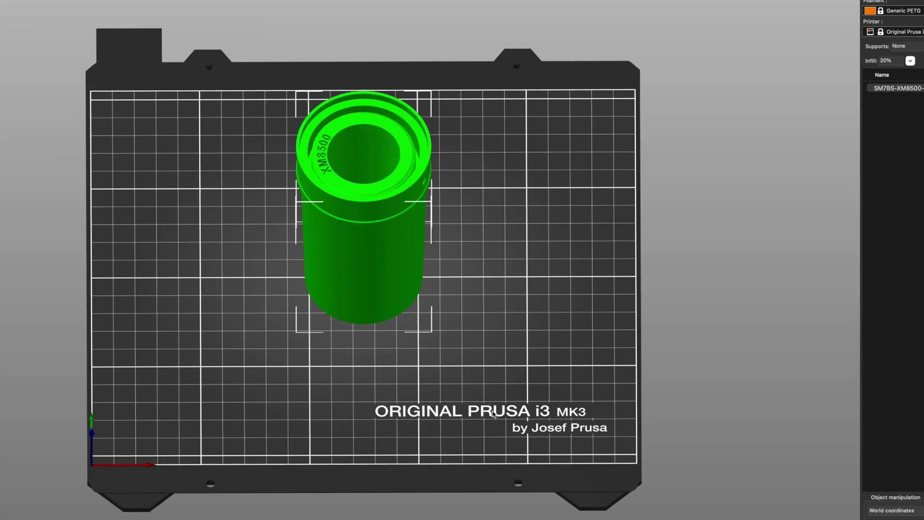
left_click_drag(458, 407, 497, 366)
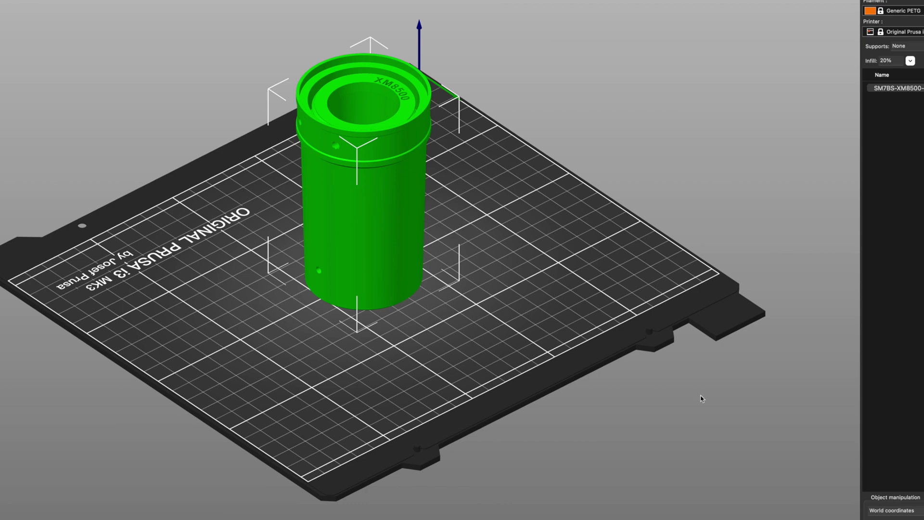
left_click_drag(558, 438, 416, 388)
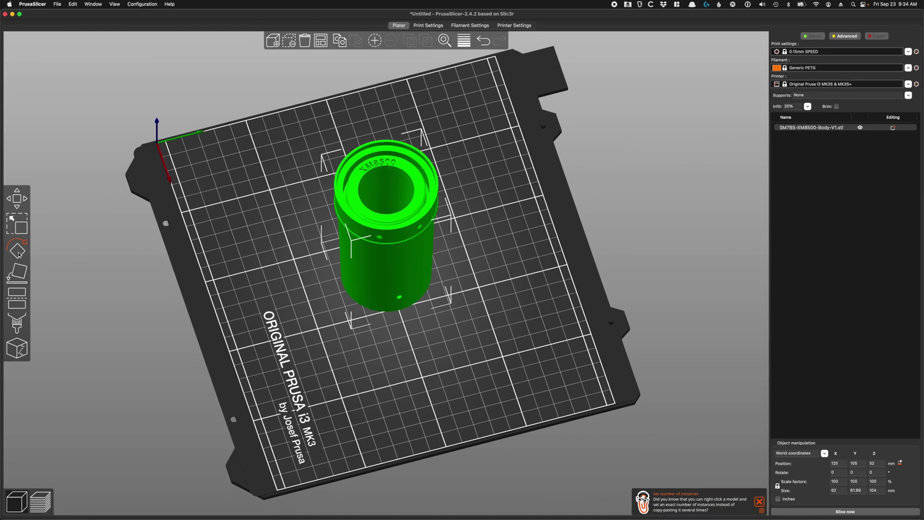
left_click(18, 252)
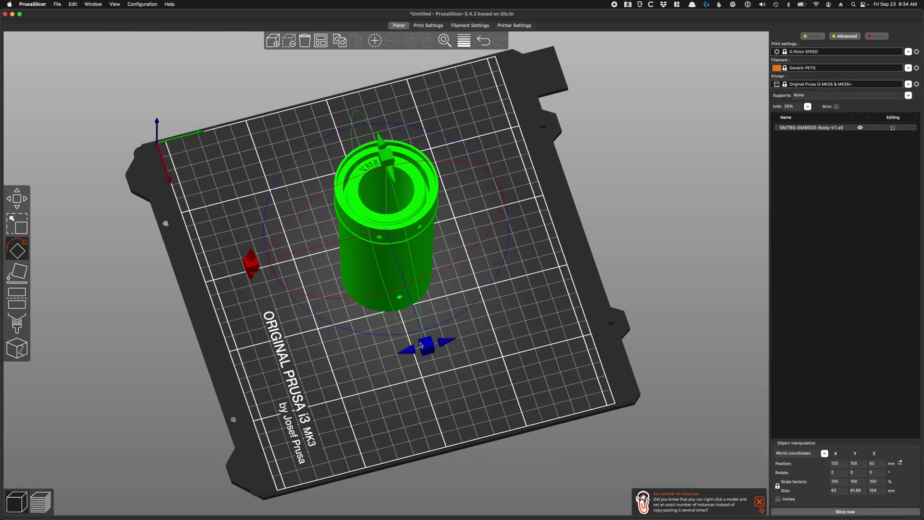
- Spin the XM8500 body about 75° around its vertical axis and check its new orientation
left_click_drag(421, 345, 568, 225)
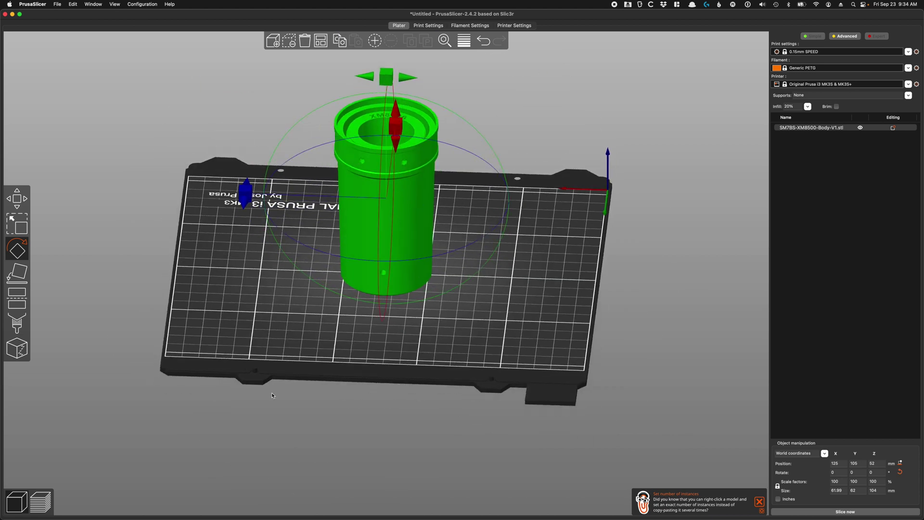
left_click_drag(338, 393, 554, 210)
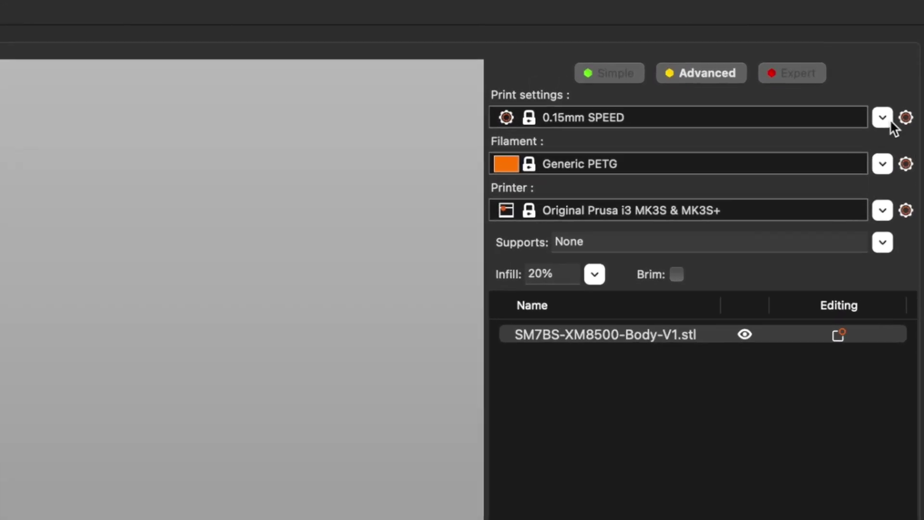
left_click(885, 119)
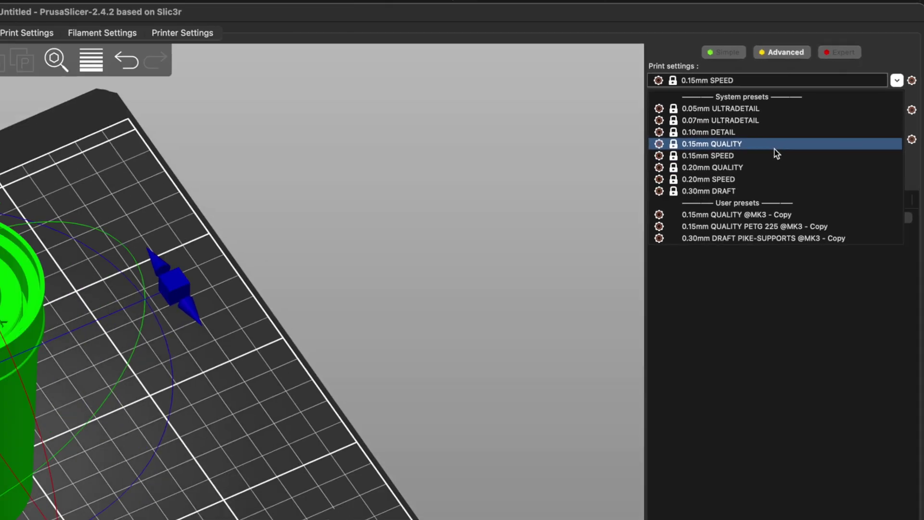
- Switch to the 0.15mm QUALITY print preset and change its seam position to Rear
left_click(687, 220)
left_click(533, 237)
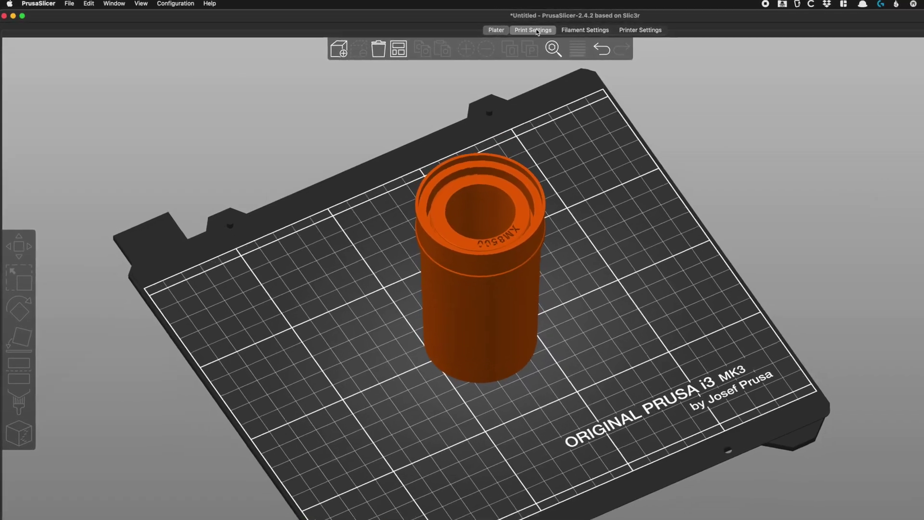
left_click(423, 26)
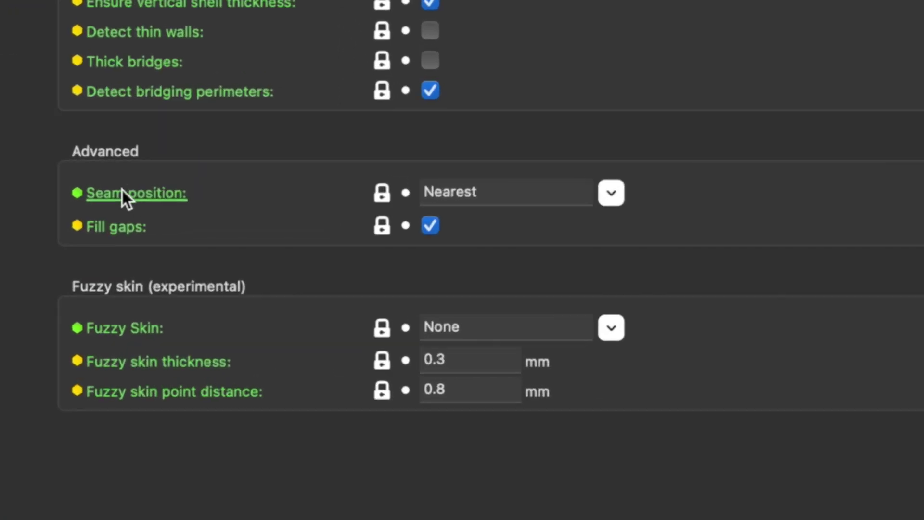
left_click(616, 193)
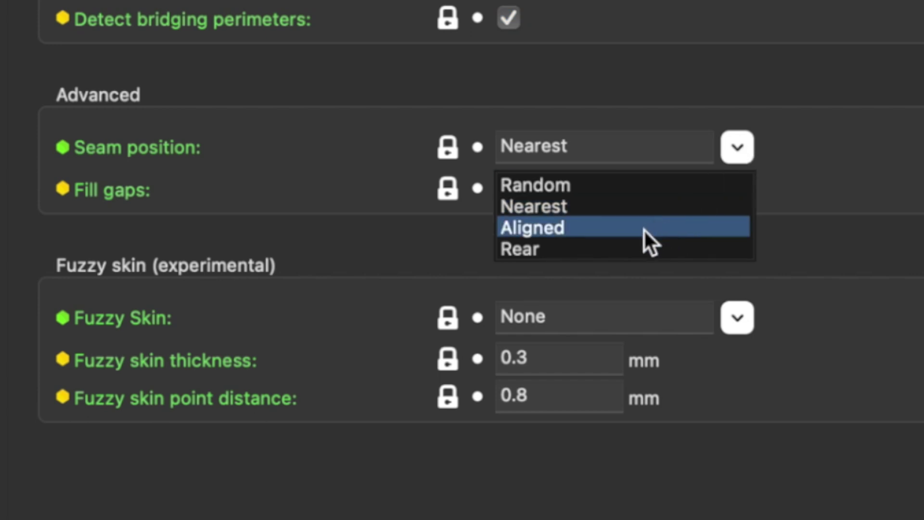
left_click(636, 249)
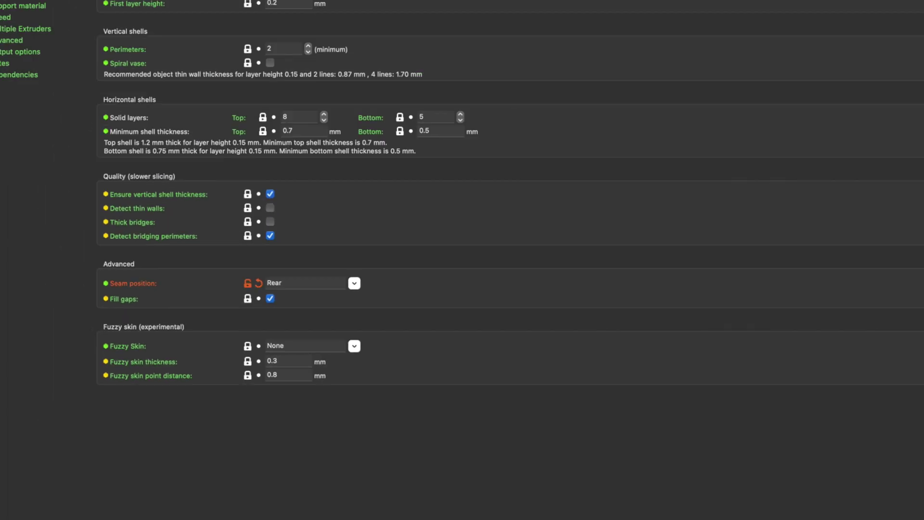
left_click(403, 25)
left_click_drag(483, 236, 514, 236)
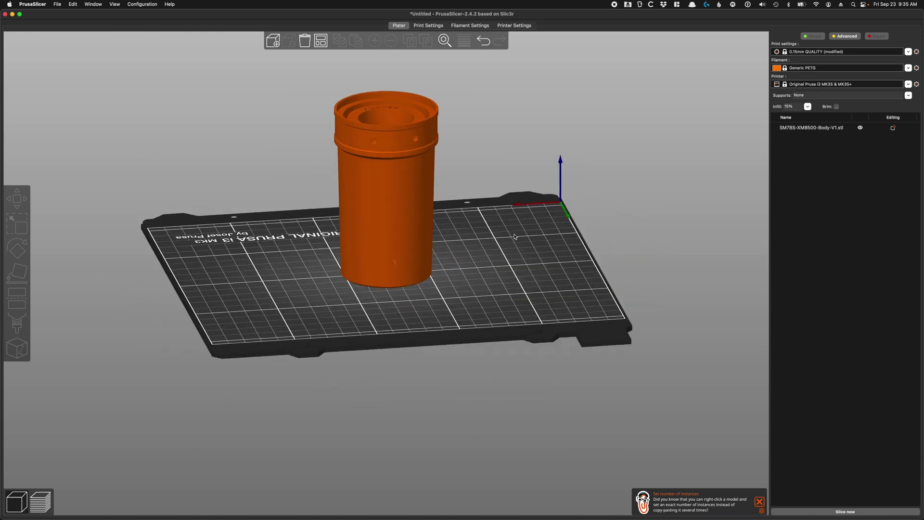
left_click(909, 52)
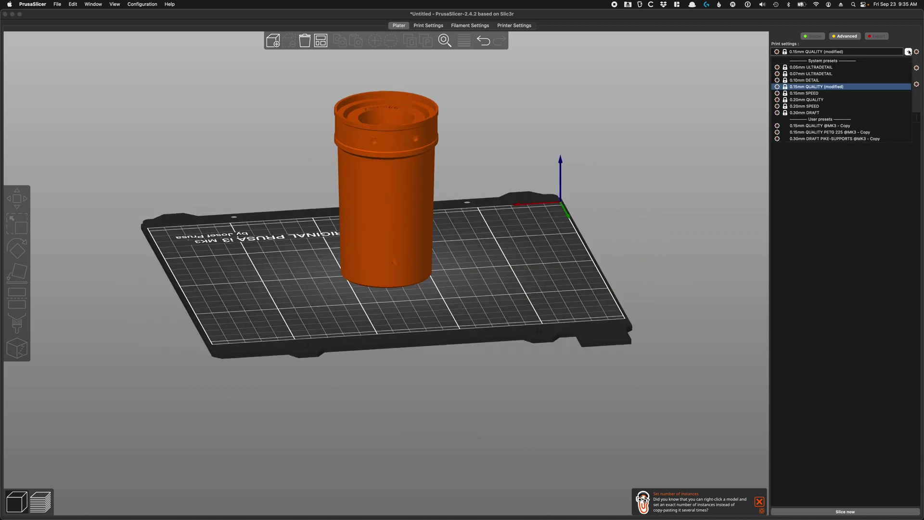
left_click(851, 113)
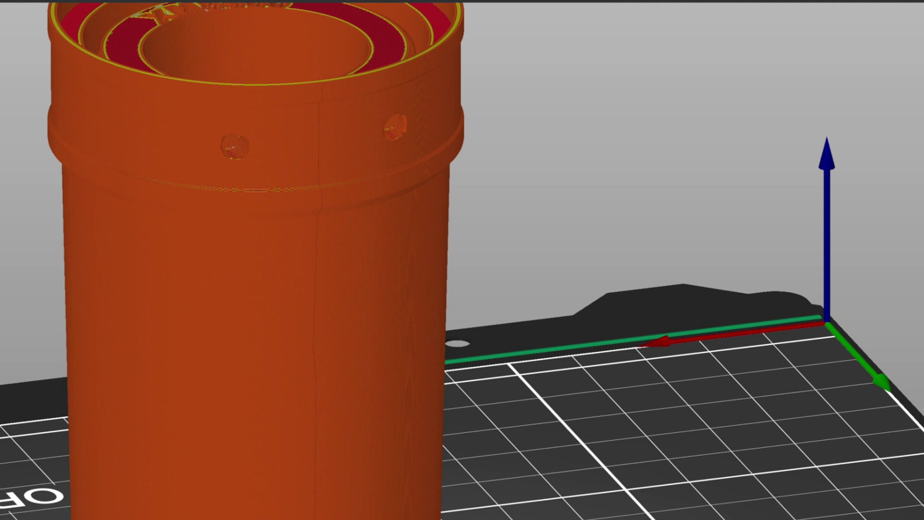
scroll(303, 279, "down", 2)
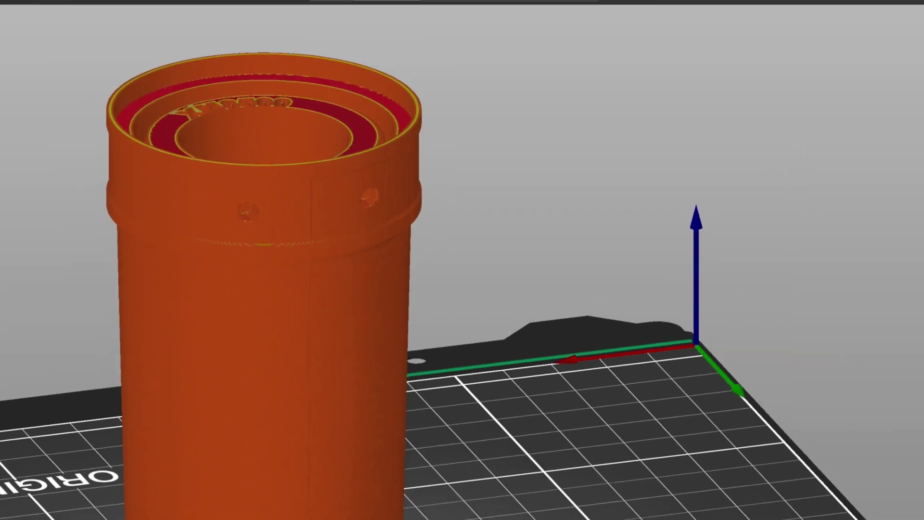
left_click(394, 2)
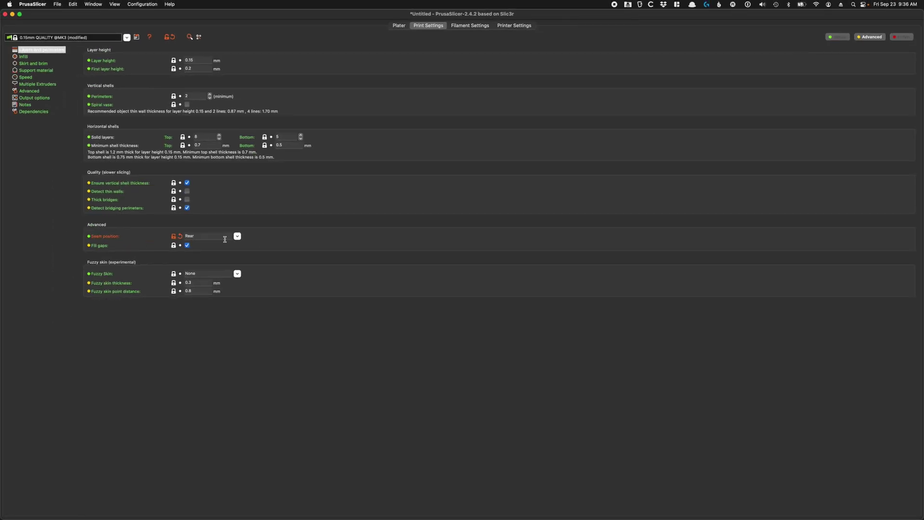
left_click(400, 25)
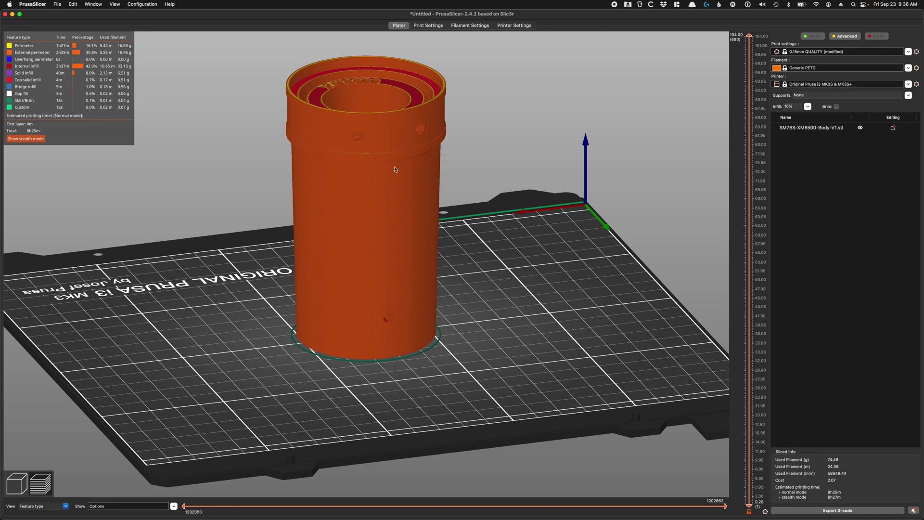
- Inspect the sliced XM8500 body in the preview, then delete it from the plate
left_click_drag(386, 125, 382, 147)
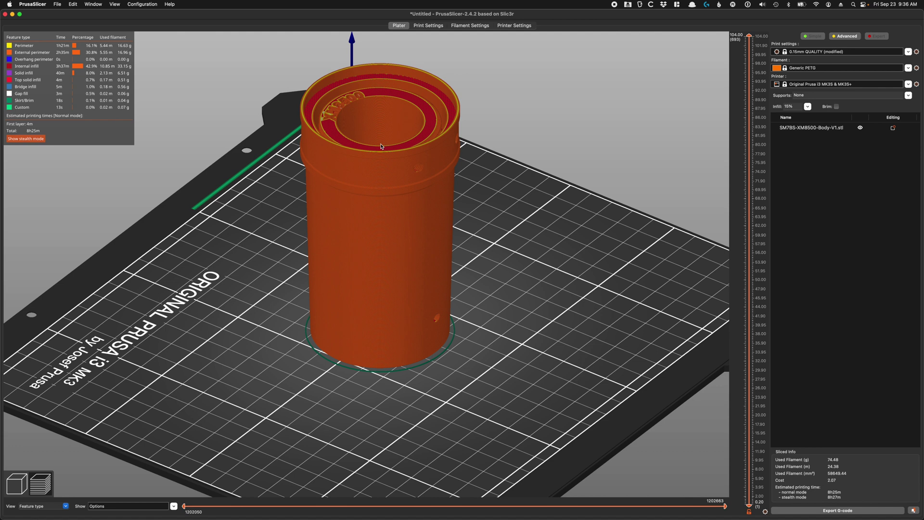
left_click_drag(427, 183, 439, 198)
scroll(440, 199, "down", 3)
right_click_drag(476, 225, 503, 204)
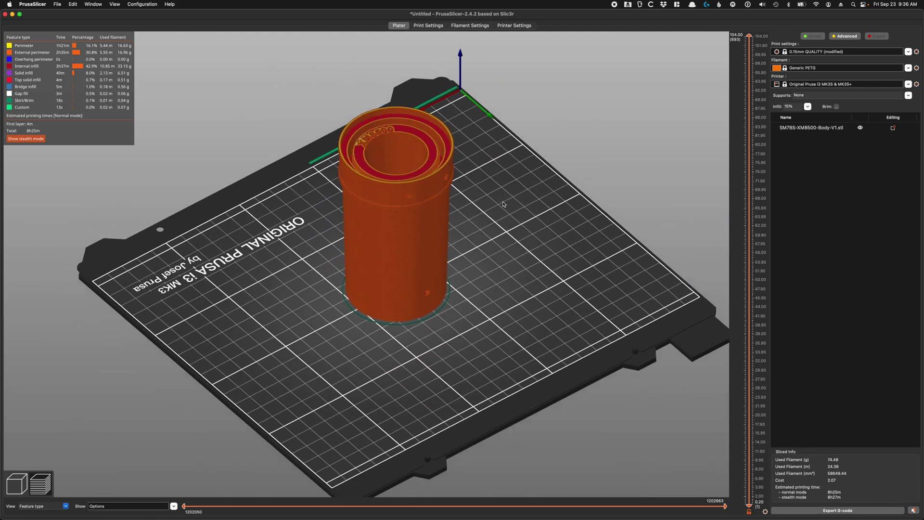
left_click(18, 484)
key("Delete")
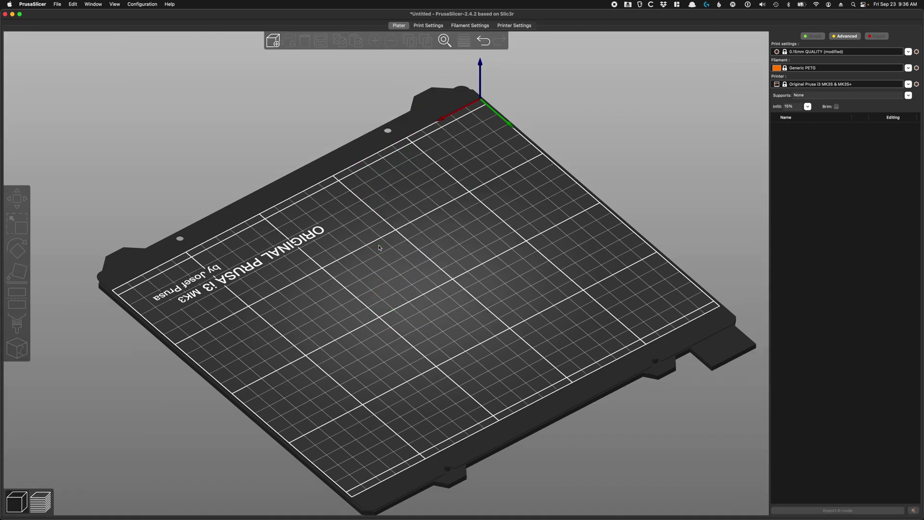
- Drag SM7BS-Mount-V1.stl from the DIY SM7BS V1 folder onto the empty plate
key("super+Tab")
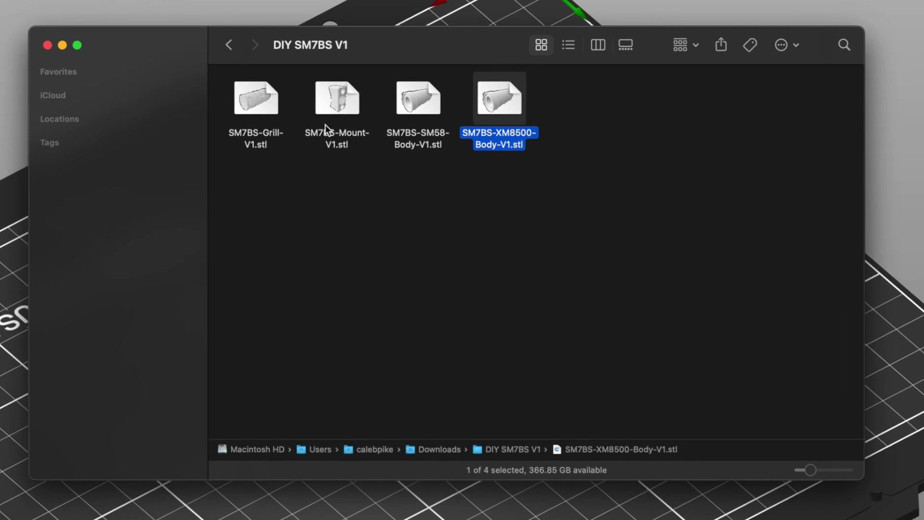
left_click_drag(326, 128, 387, 344)
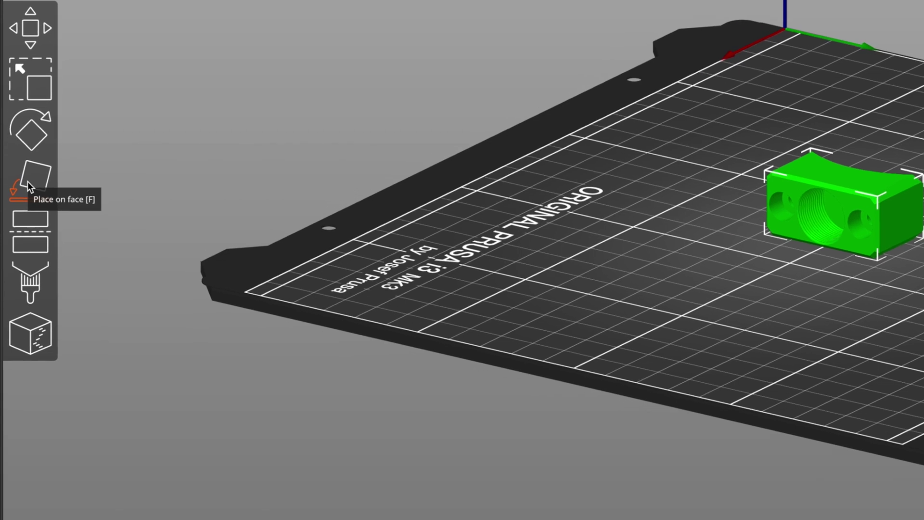
left_click(27, 181)
- Lay the mount on its flat base with the curved cradle facing up
left_click_drag(691, 248, 680, 253)
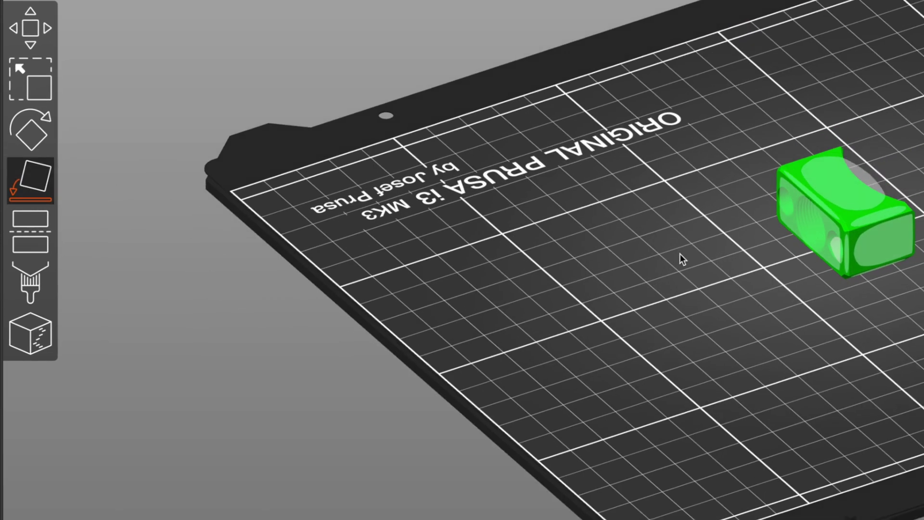
left_click(881, 255)
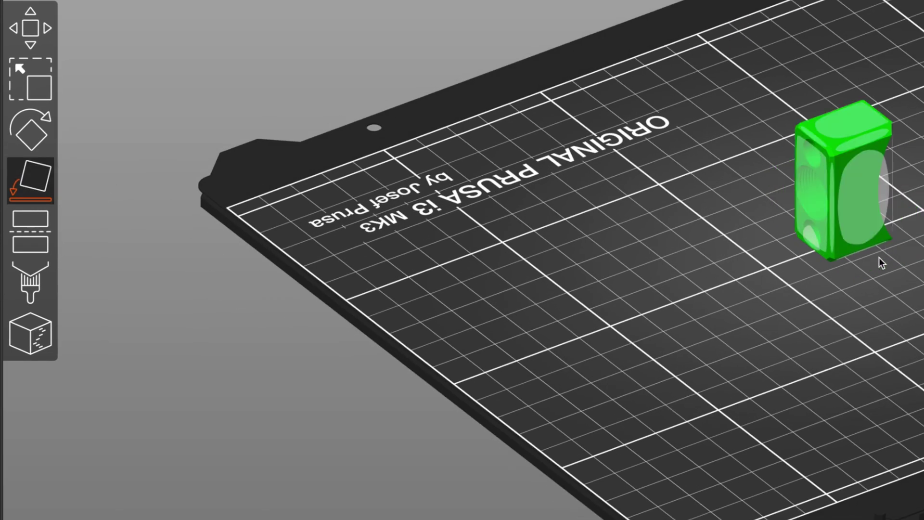
left_click(865, 211)
left_click(858, 190)
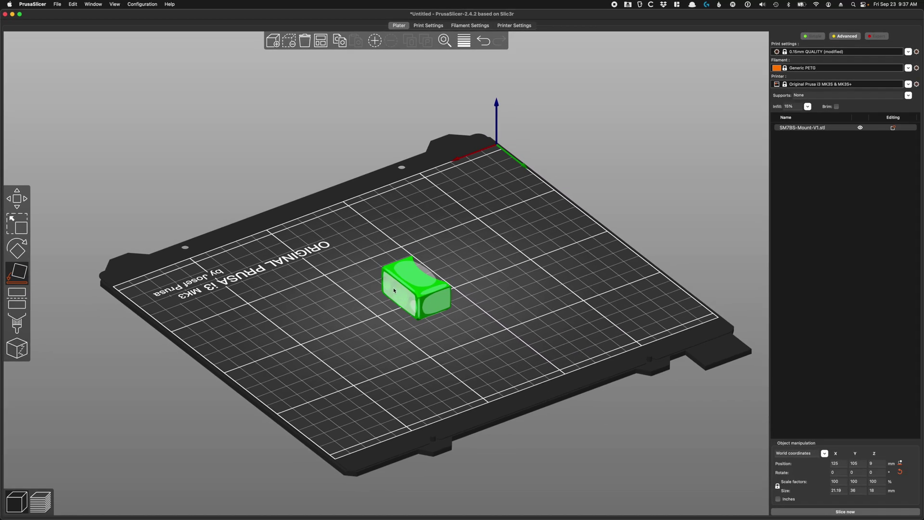
scroll(394, 291, "up", 5)
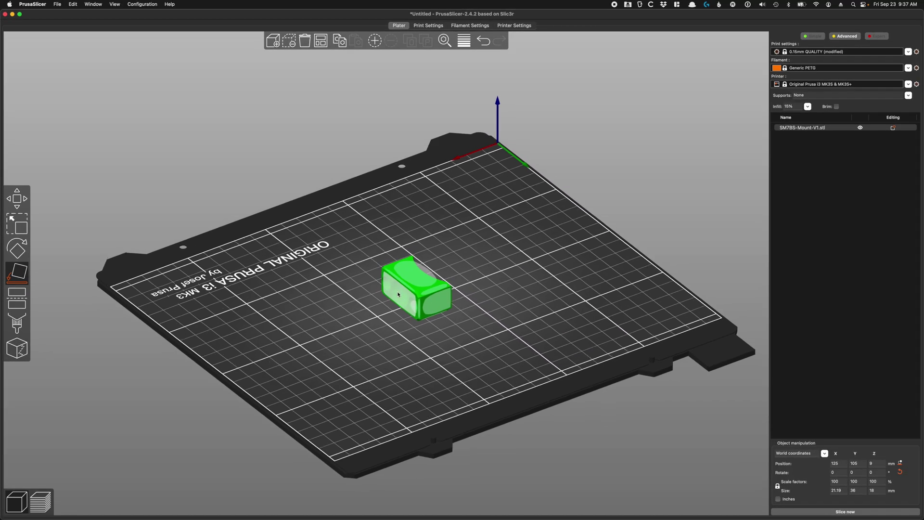
left_click(421, 336)
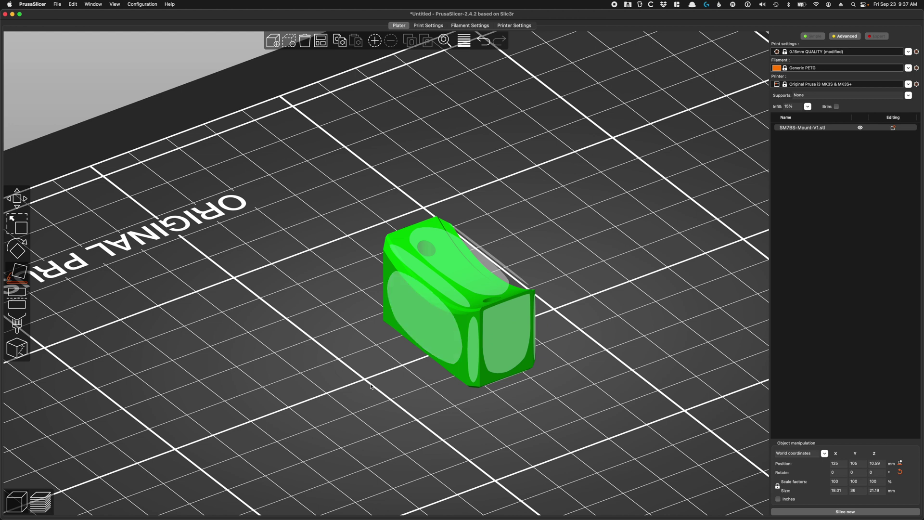
scroll(422, 336, "down", 3)
left_click(343, 257)
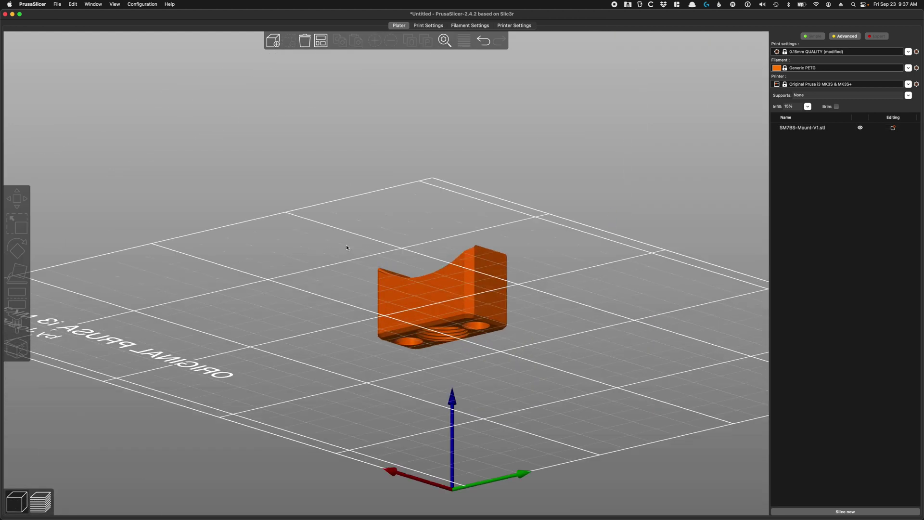
left_click_drag(347, 248, 325, 280)
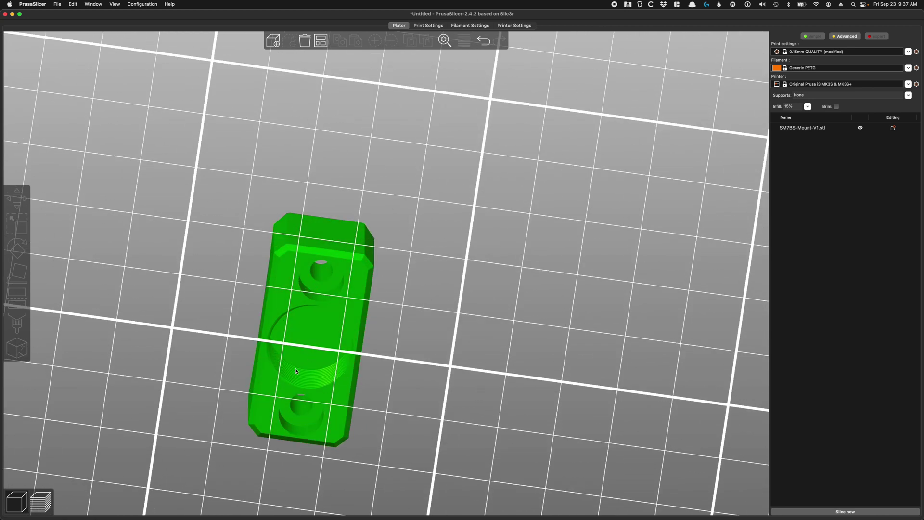
left_click_drag(298, 371, 372, 334)
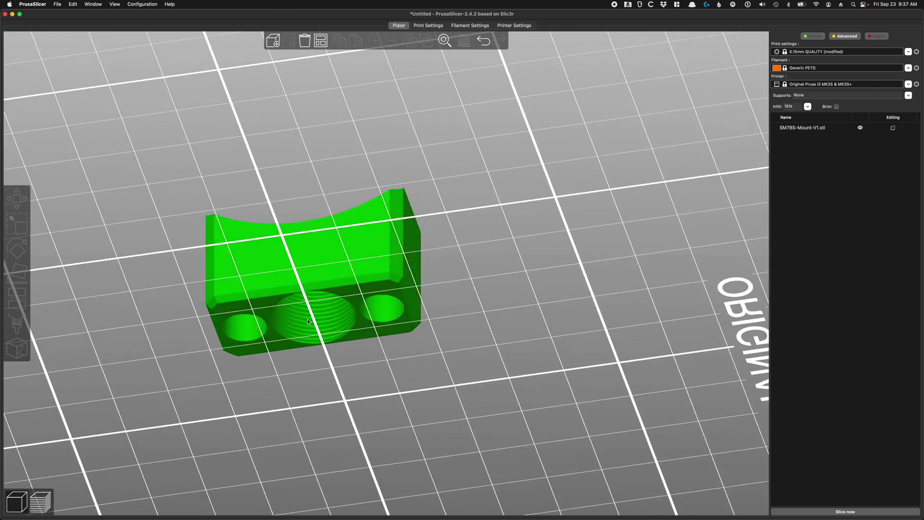
- Reselect the unmodified 0.15mm QUALITY preset, discarding changes, and slice the mount
left_click(907, 52)
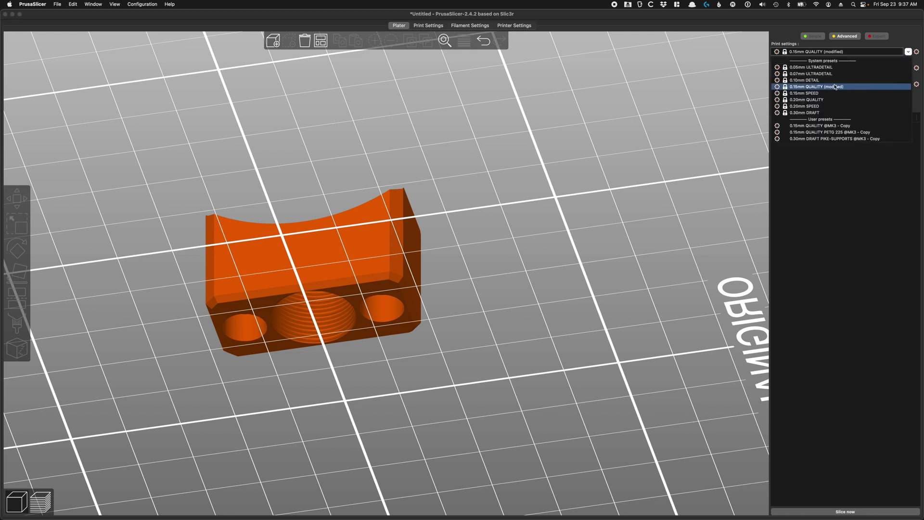
left_click(810, 87)
left_click(435, 325)
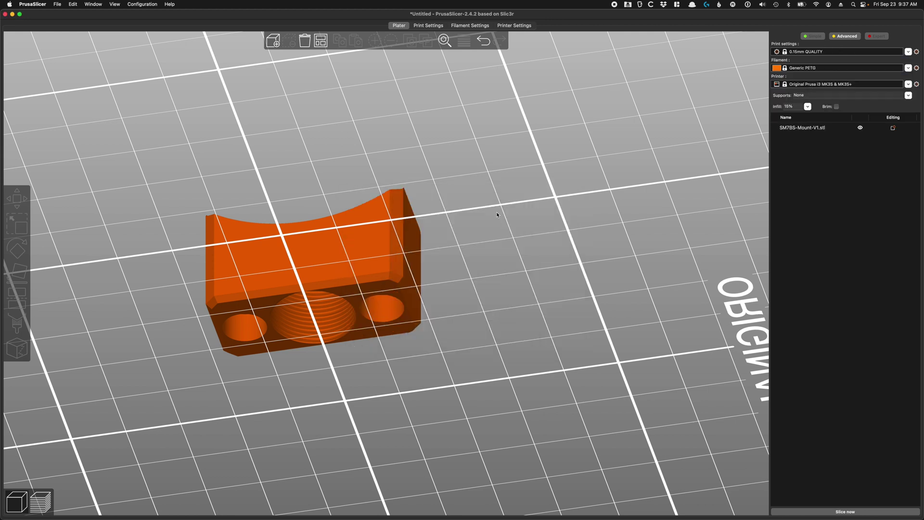
left_click(877, 513)
- Delete the sliced mount and load SM7BS-Grill-V1.stl onto the plate in its place
scroll(496, 246, "up", 3)
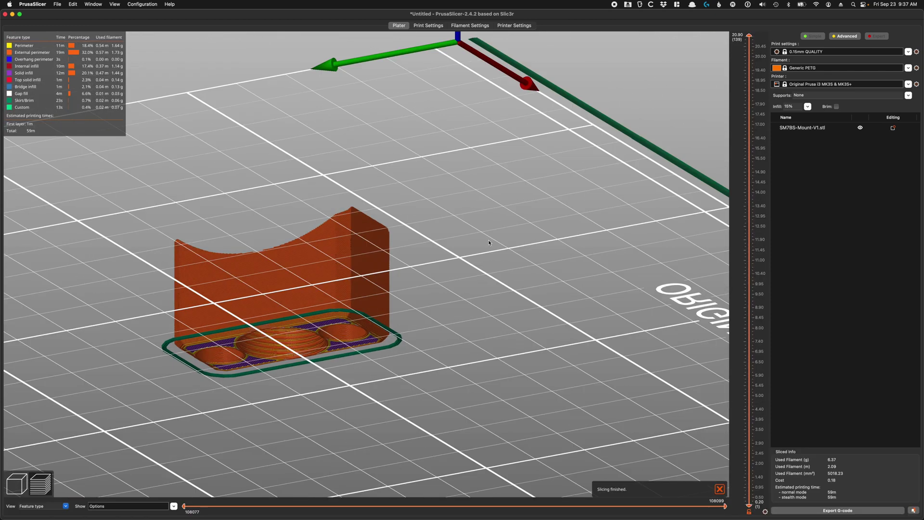
mouse_move(490, 242)
left_mouse_down()
mouse_move(476, 260)
mouse_move(499, 227)
mouse_move(472, 251)
mouse_move(486, 243)
left_mouse_up()
left_click(14, 486)
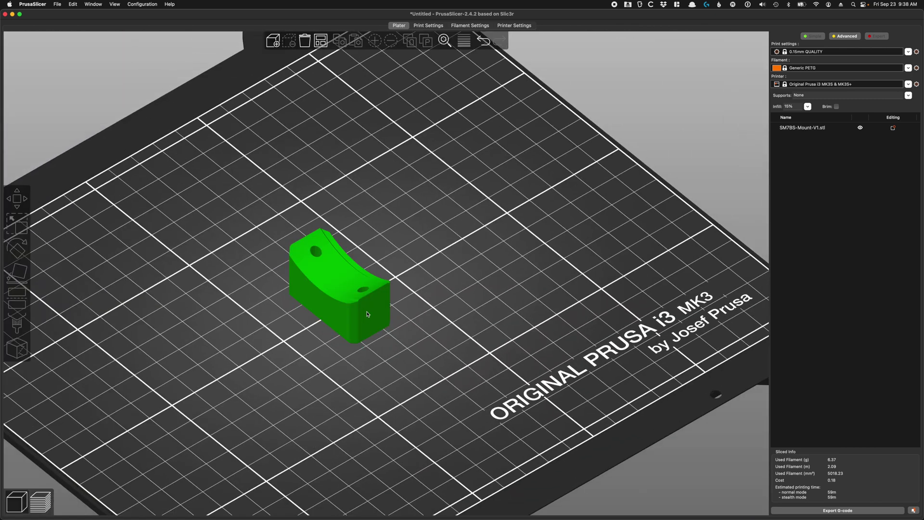
left_click(365, 305)
key("Delete")
key("super+Tab")
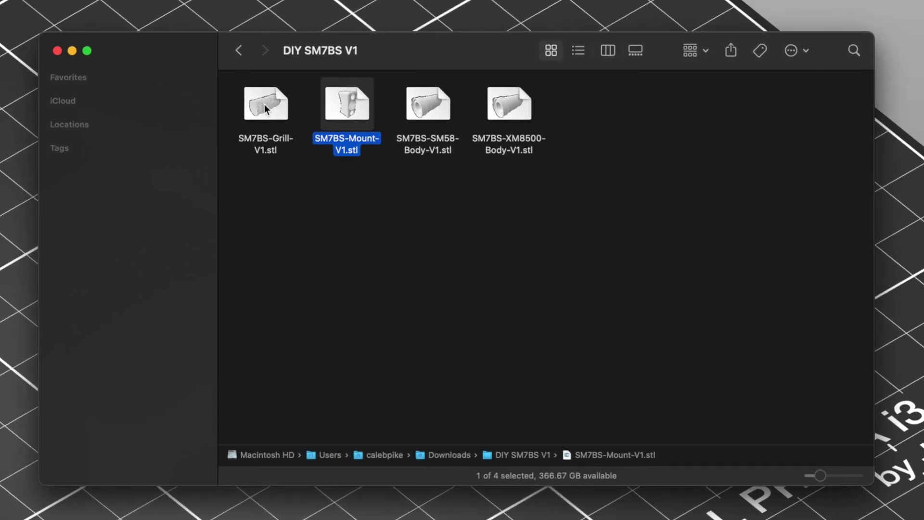
left_click_drag(260, 103, 0, 202)
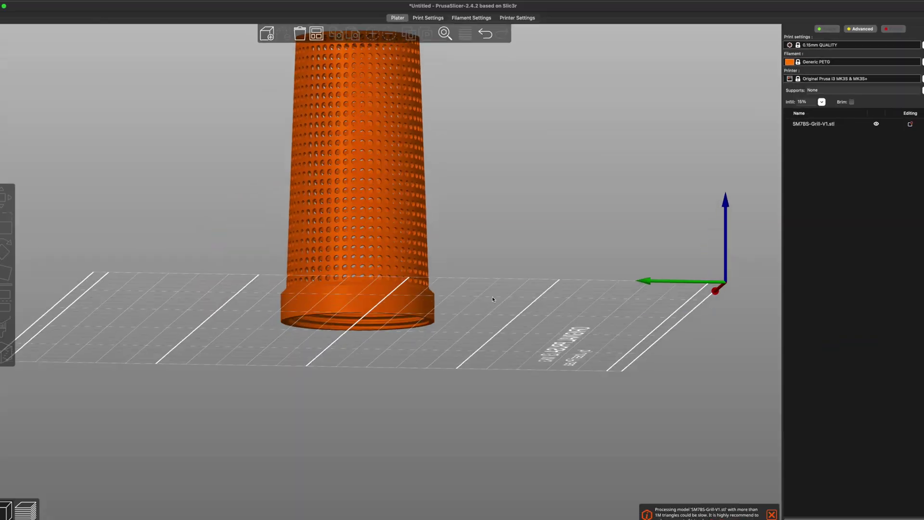
- Flip the grill onto its domed top with Place on face so the threaded end faces up
left_click_drag(492, 299, 473, 296)
scroll(470, 301, "down", 2)
scroll(475, 290, "up", 3)
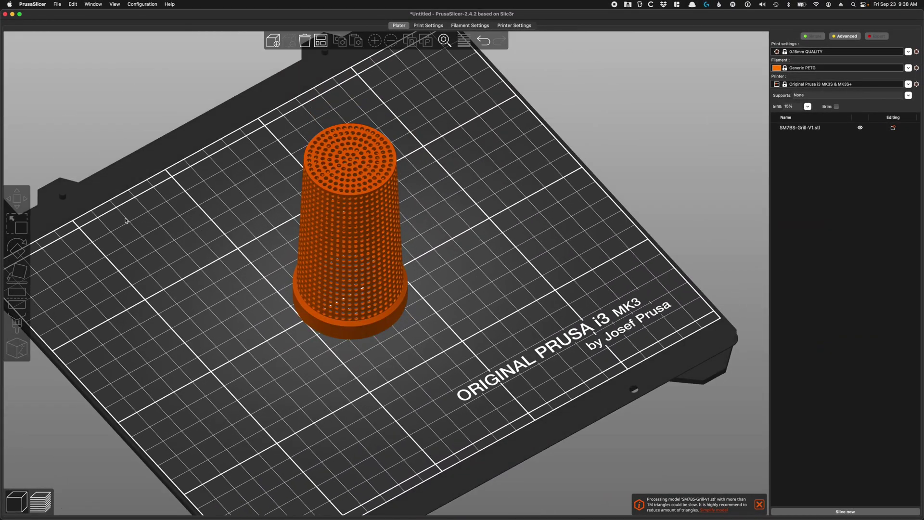
left_click(345, 156)
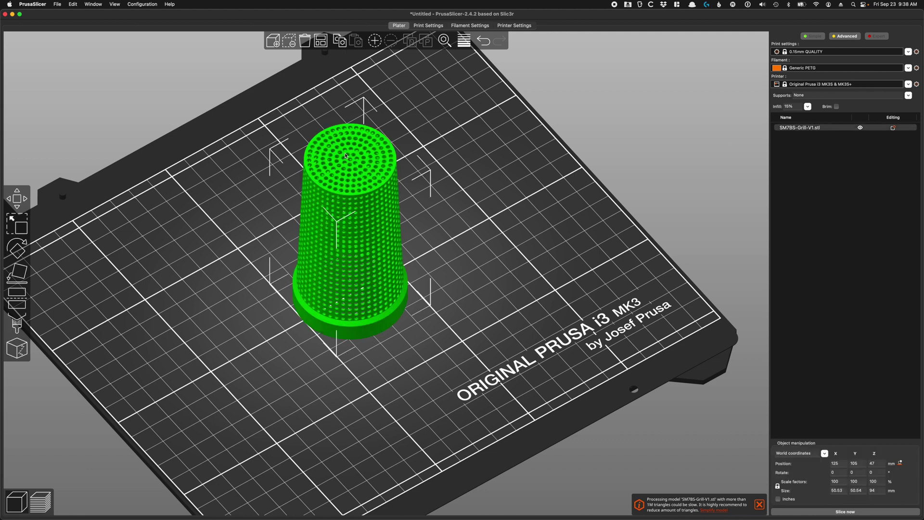
left_click(16, 274)
left_click(379, 156)
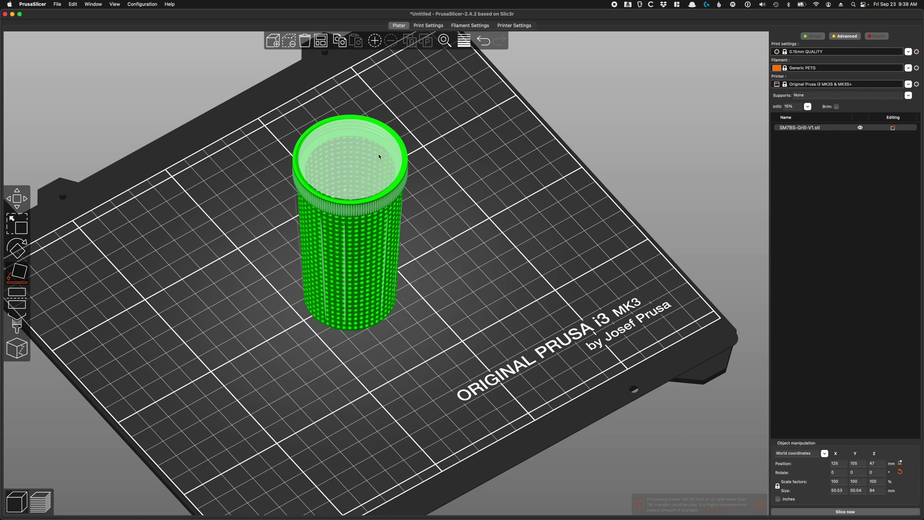
key("Escape")
left_click_drag(275, 276, 248, 273)
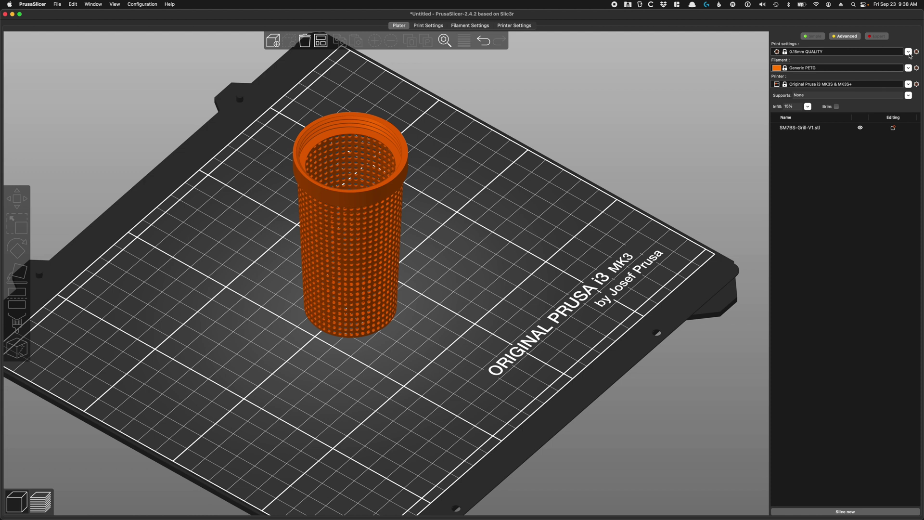
- Switch the grill's print profile from 0.15mm QUALITY to the 0.20mm QUALITY preset
left_click(909, 53)
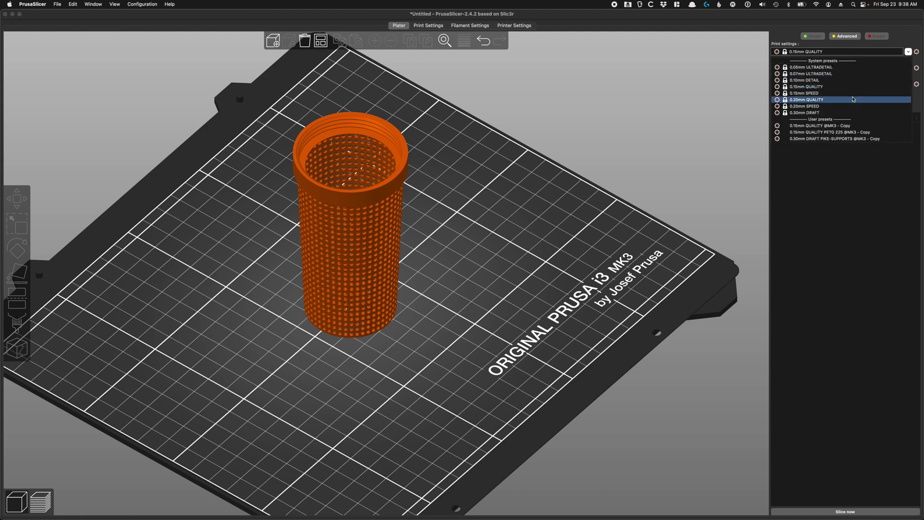
left_click(366, 217)
left_click_drag(424, 250, 431, 169)
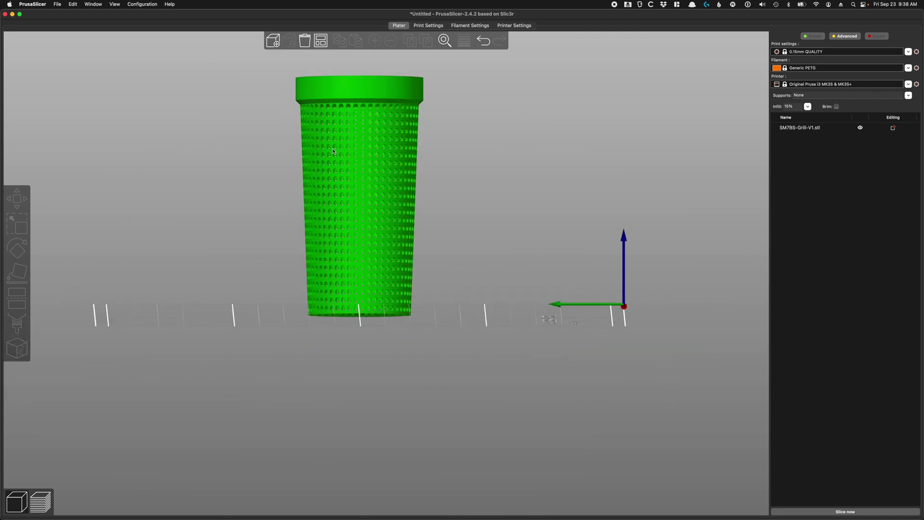
left_click_drag(462, 153, 489, 166)
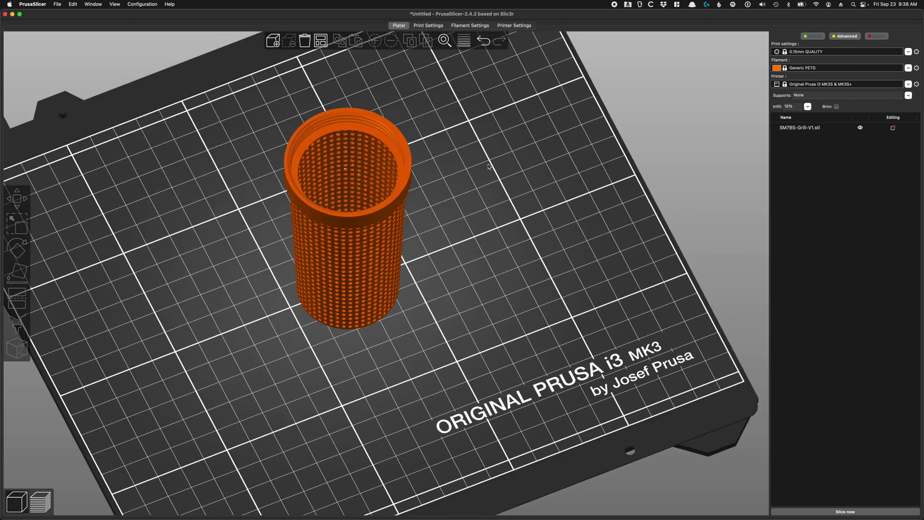
left_click(908, 52)
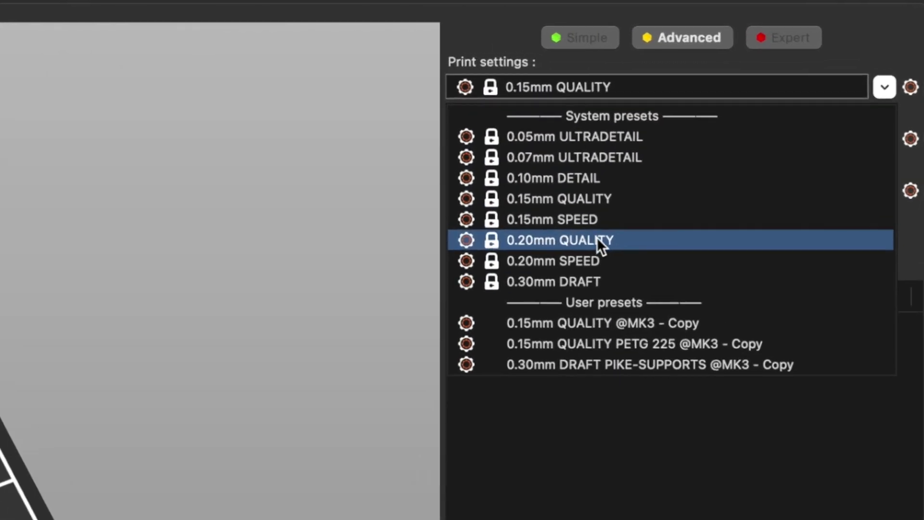
left_click(625, 186)
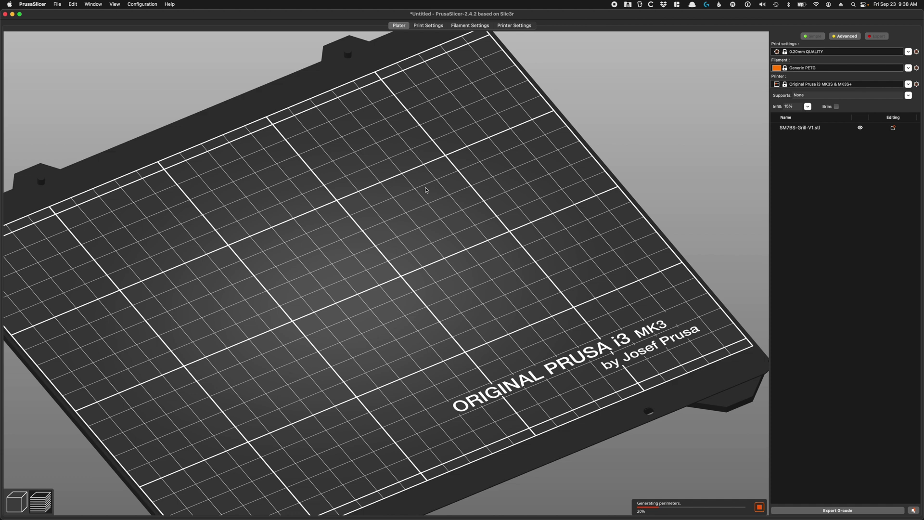
scroll(426, 190, "down", 3)
- Zoom and orbit the sliced G-code preview to inspect the grill's perforated wall
left_click_drag(426, 190, 444, 171)
scroll(444, 166, "up", 3)
scroll(372, 184, "down", 3)
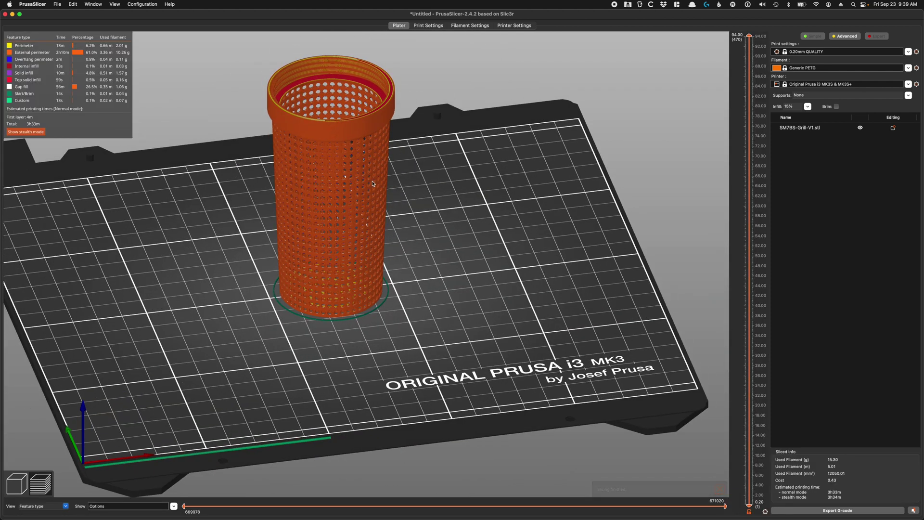
scroll(372, 183, "up", 5)
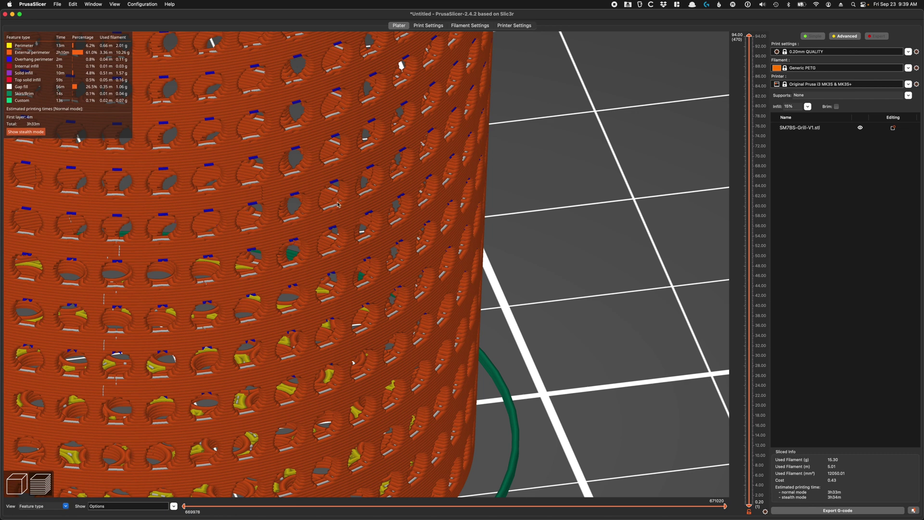
scroll(338, 204, "down", 10)
scroll(444, 143, "up", 3)
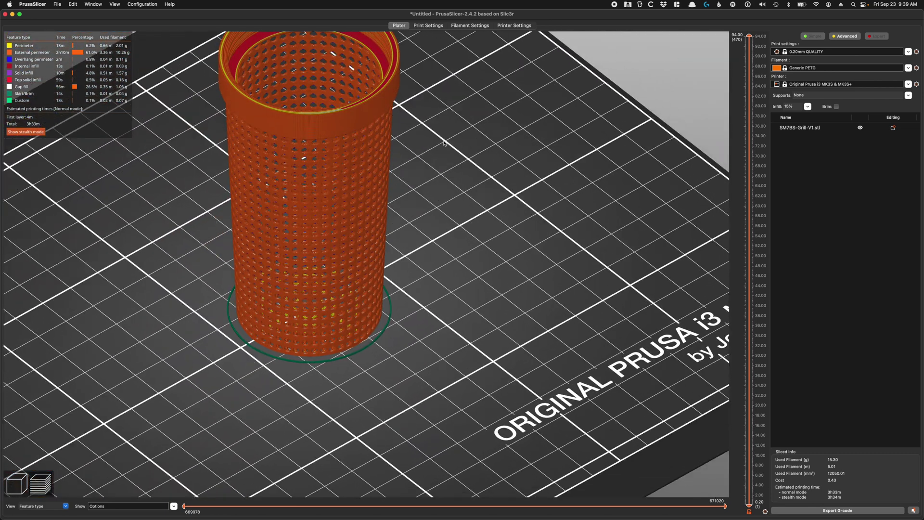
scroll(444, 143, "down", 2)
scroll(434, 139, "up", 8)
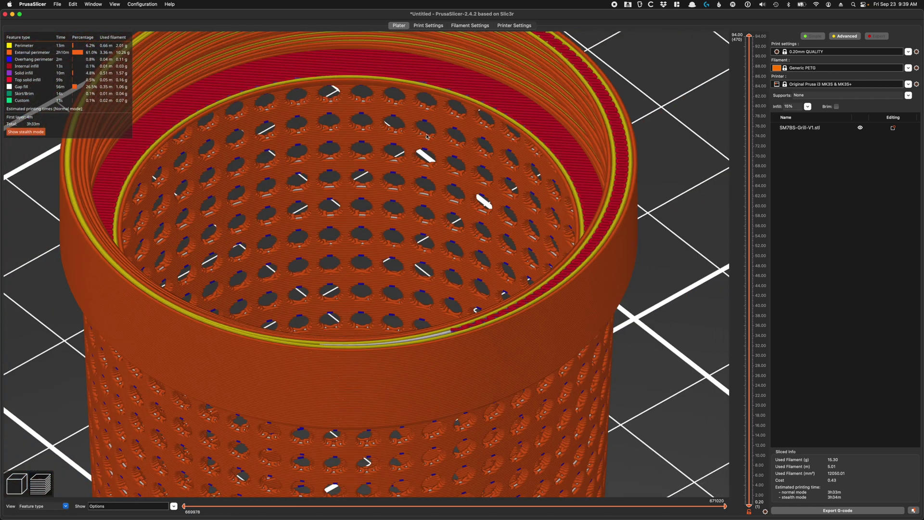
scroll(626, 125, "down", 3)
- Look down into the cylinder and then side-on at the rim before returning to the 3D editor
left_click_drag(530, 139, 443, 149)
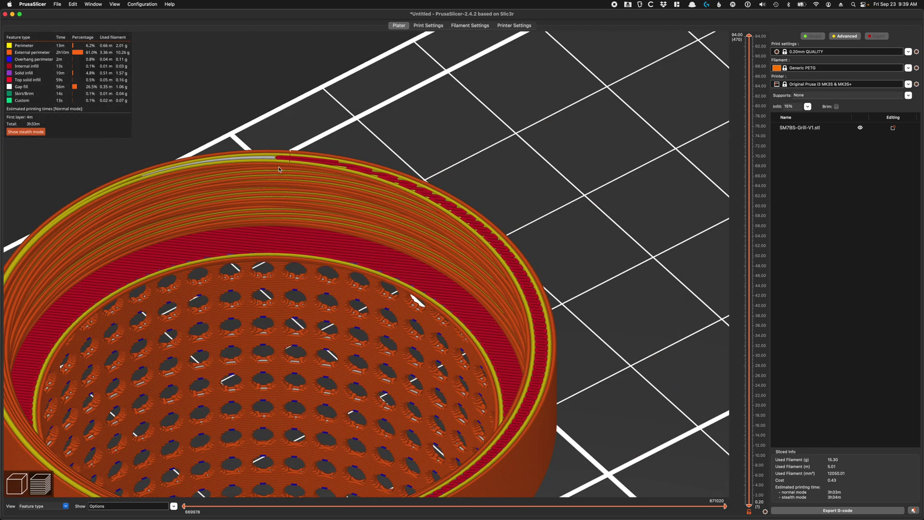
scroll(488, 232, "down", 5)
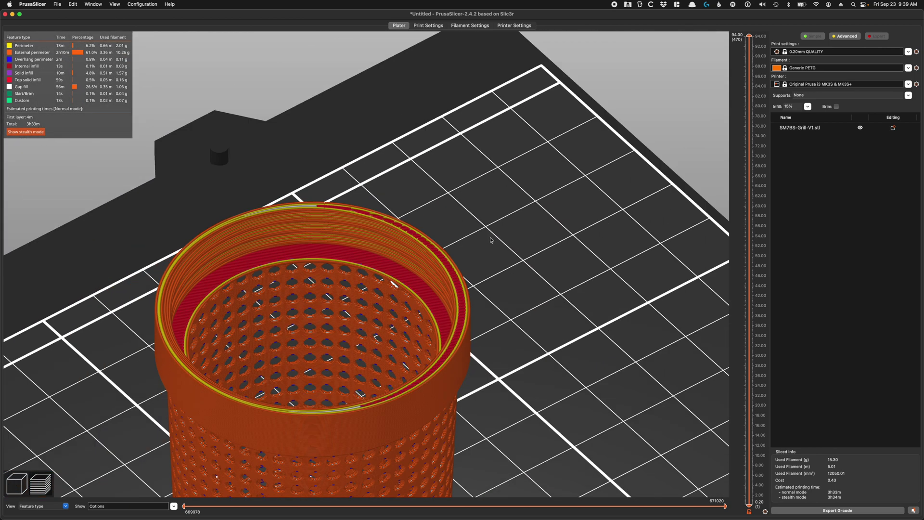
left_click_drag(491, 236, 357, 404)
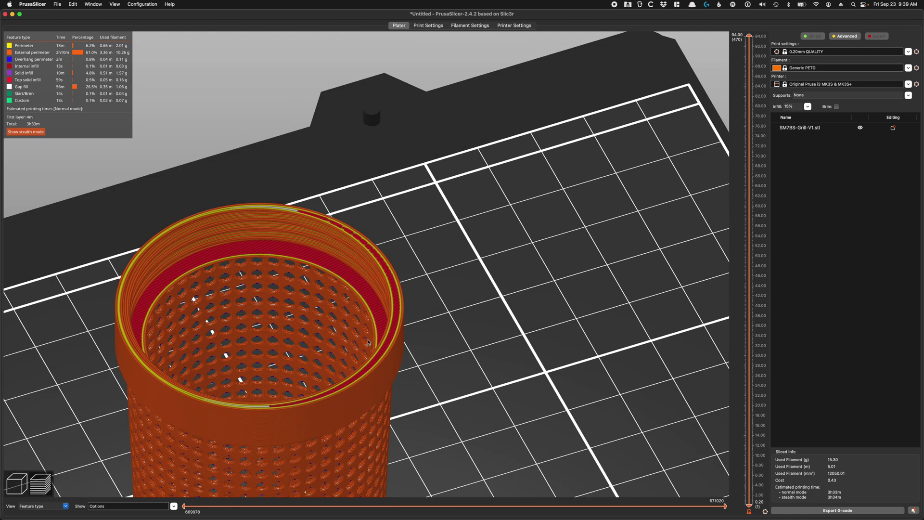
left_click_drag(518, 239, 479, 249)
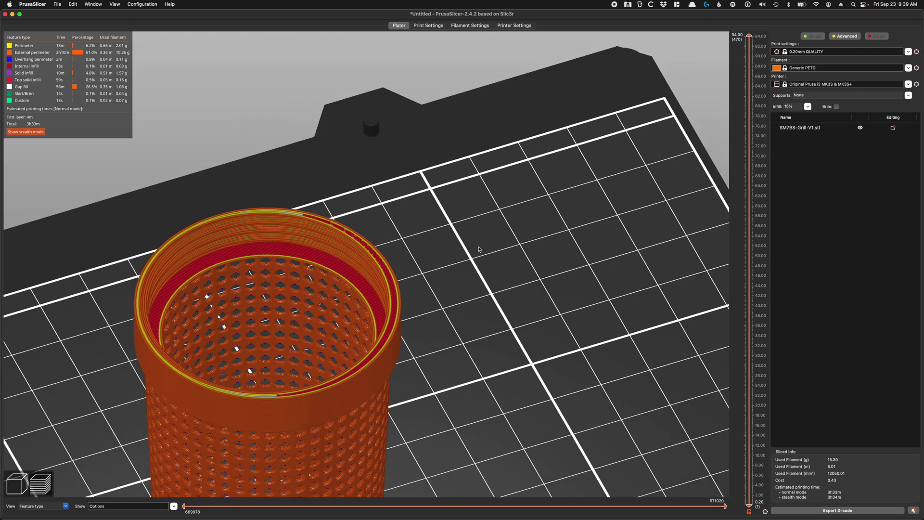
left_click_drag(491, 311, 492, 300)
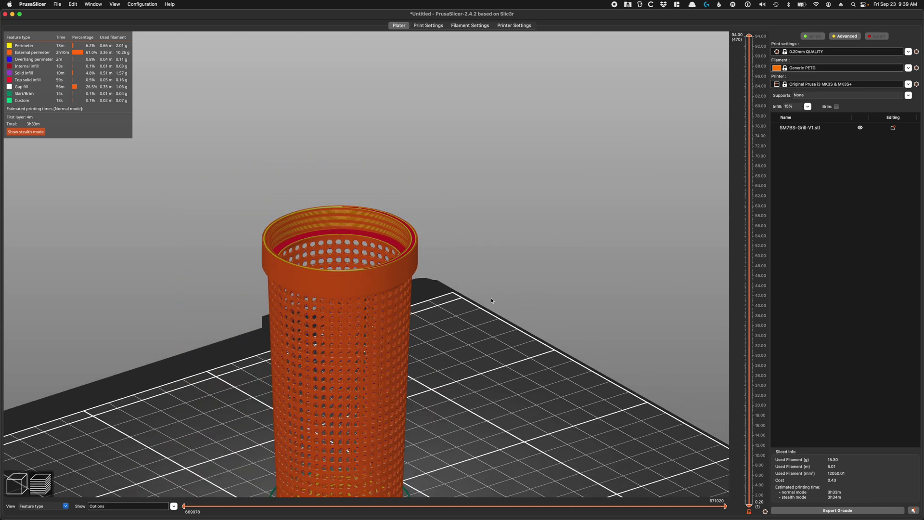
left_click(19, 486)
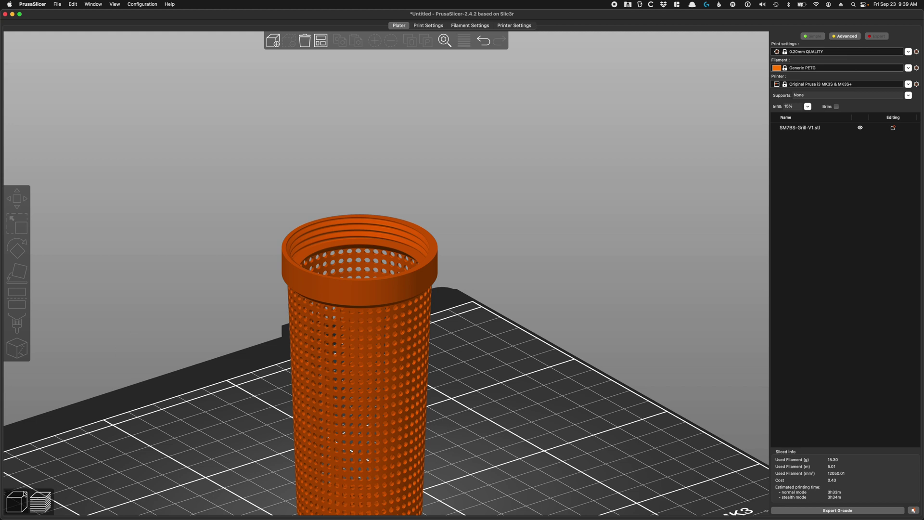
- Select the grill model and enable the Variable layer height tool on it
left_click(323, 268)
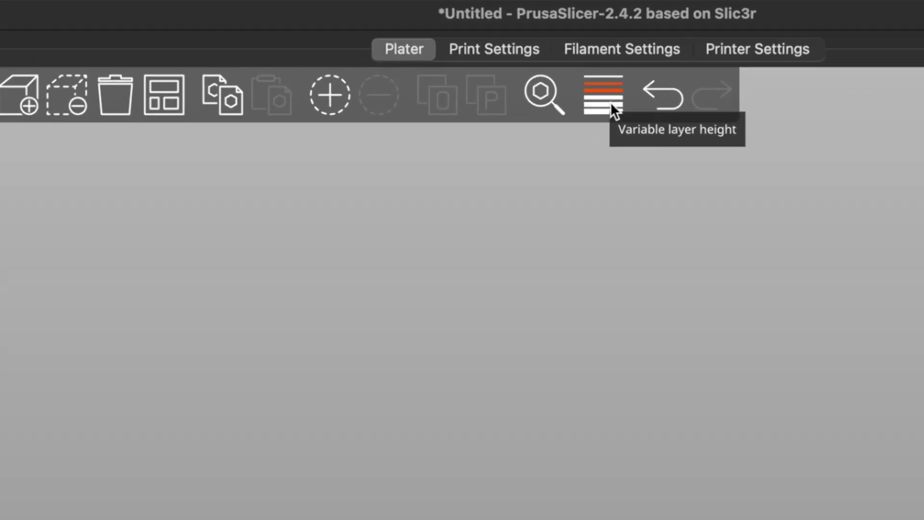
left_click(625, 109)
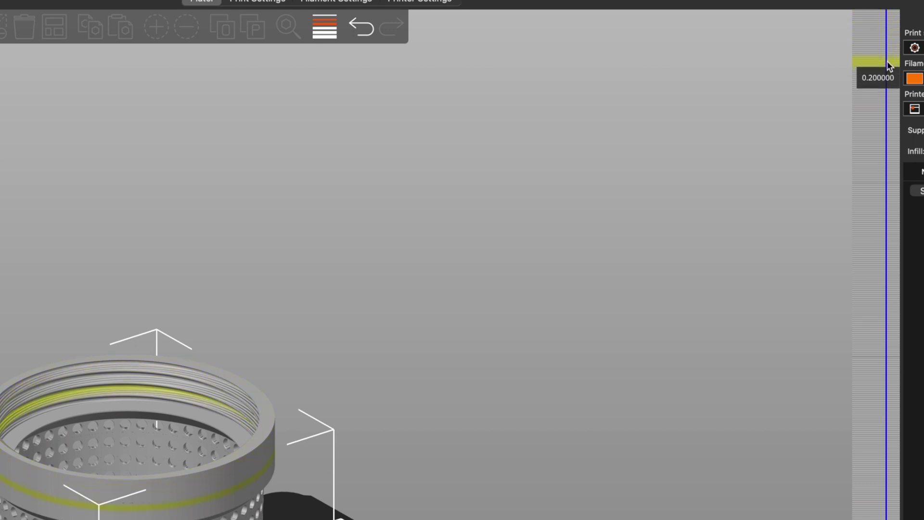
- Lower the layer height at the top of the threaded rim to 0.07 mm on the layer bar
scroll(146, 344, "up", 10)
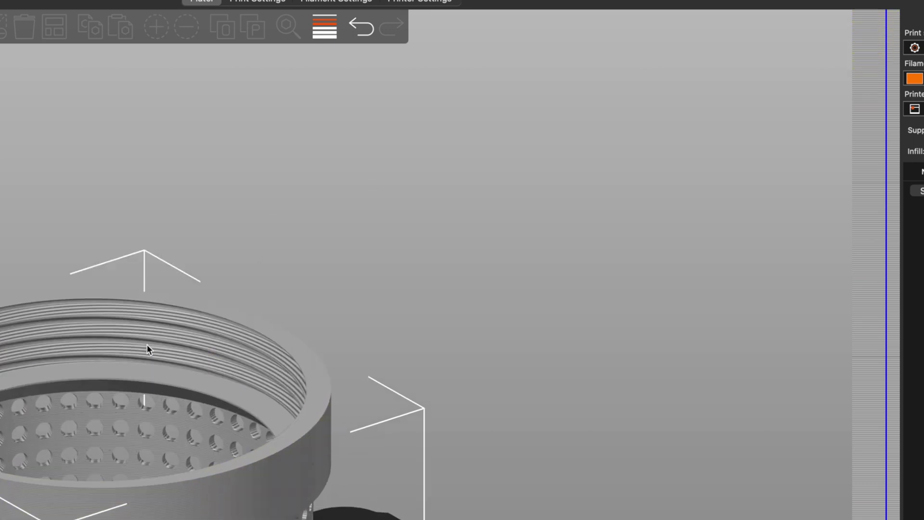
scroll(671, 341, "up", 5)
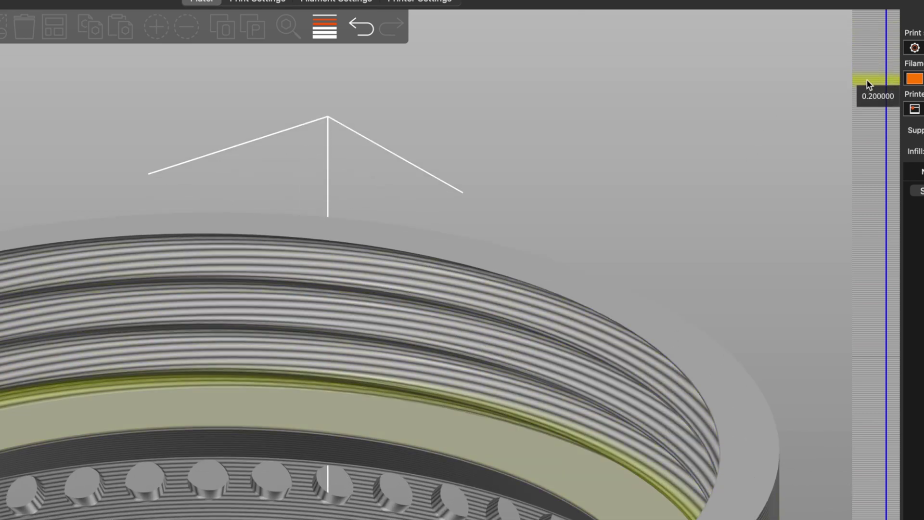
left_click_drag(867, 79, 868, 78)
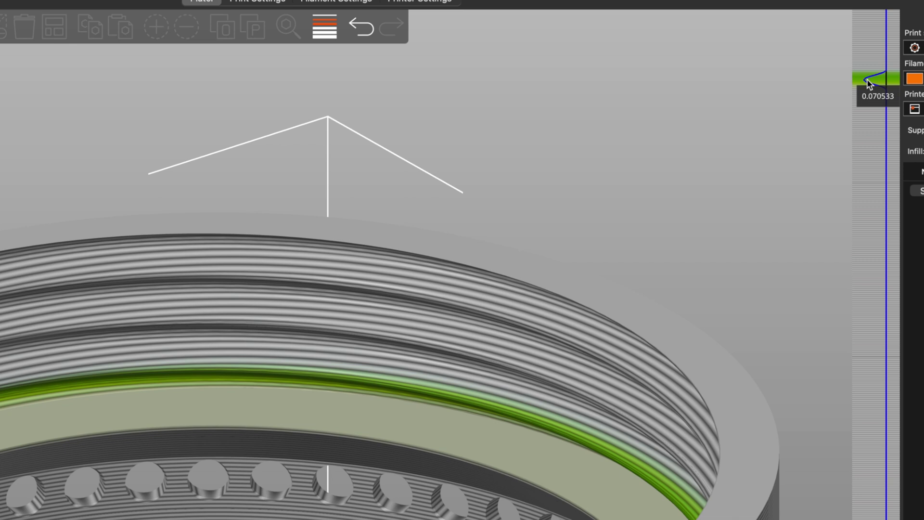
mouse_move(868, 79)
left_mouse_down()
mouse_move(883, 48)
mouse_move(875, 14)
left_mouse_up()
right_click_drag(875, 13, 871, 13)
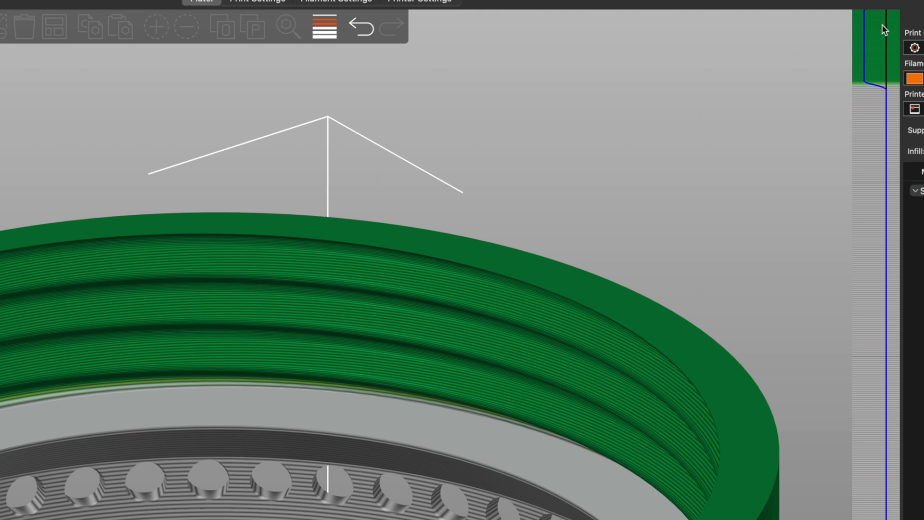
- Spread the 0.07 mm layers further down the threaded rim
mouse_move(879, 68)
right_click_drag(879, 76, 888, 82)
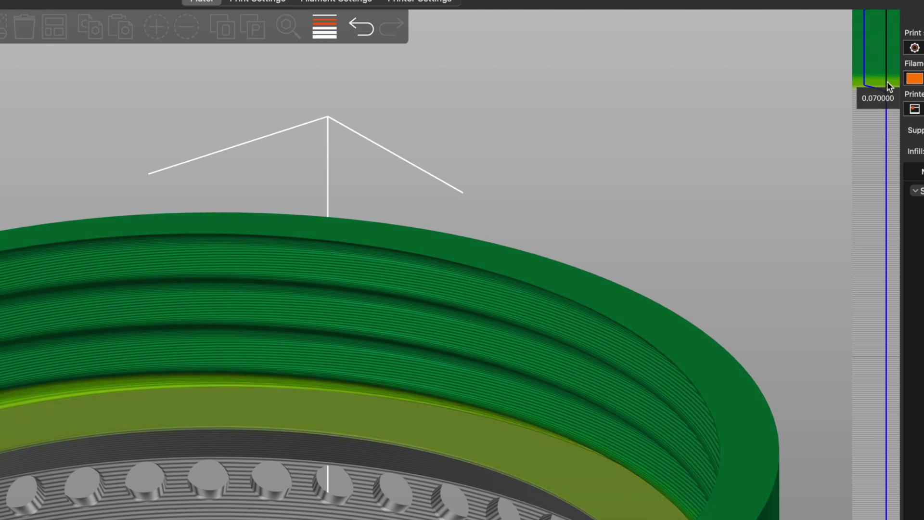
scroll(214, 417, "down", 5)
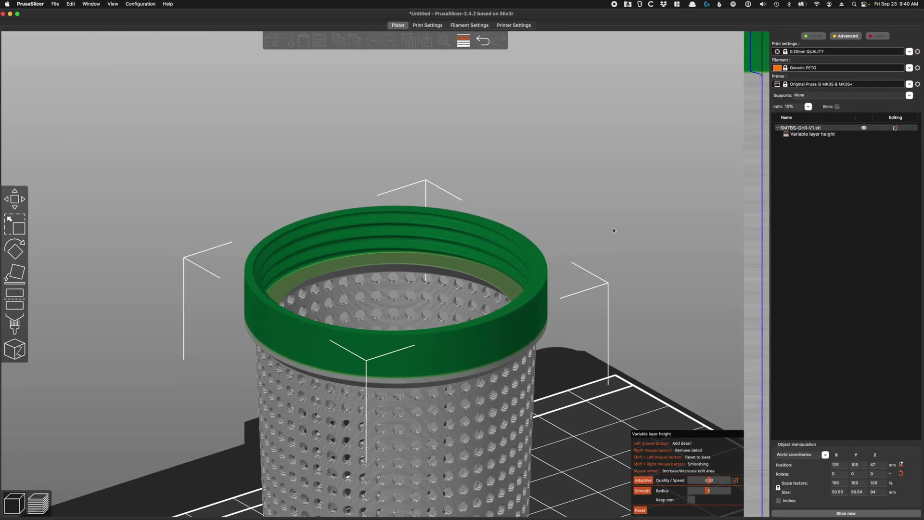
scroll(611, 237, "up", 5)
left_click_drag(614, 227, 613, 233)
scroll(357, 320, "up", 3)
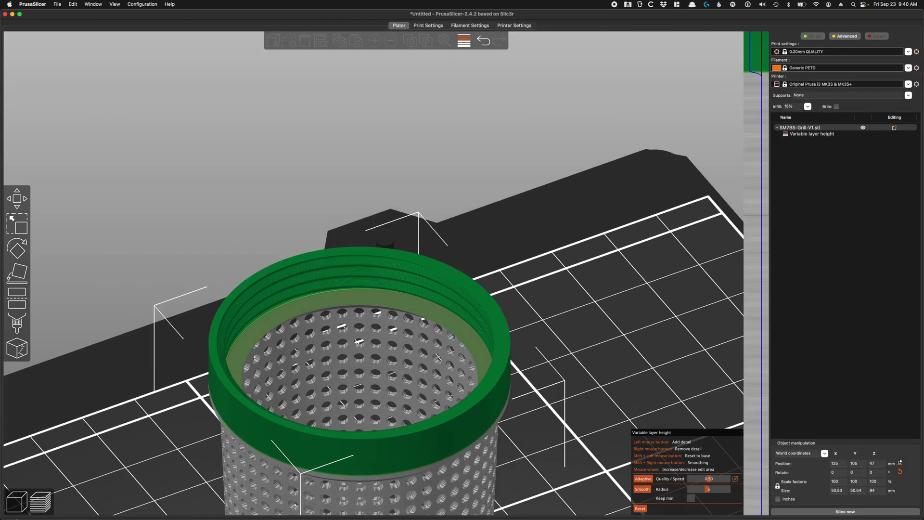
- Reslice the grill with variable layer heights and orbit the G-code preview
left_click(867, 515)
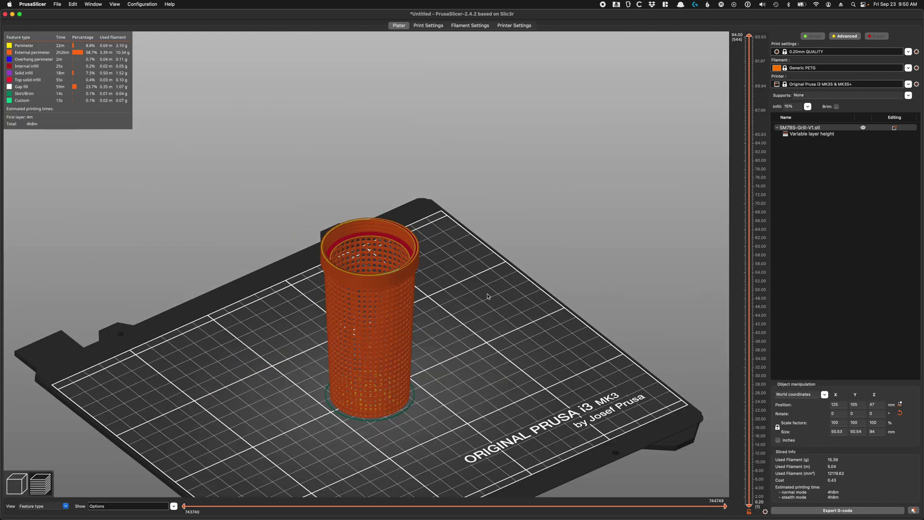
left_click_drag(488, 296, 527, 249)
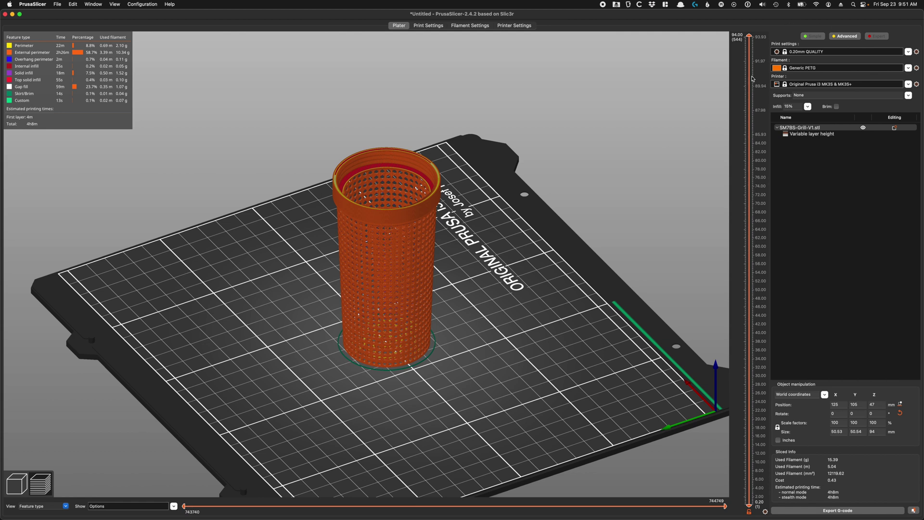
left_click(908, 52)
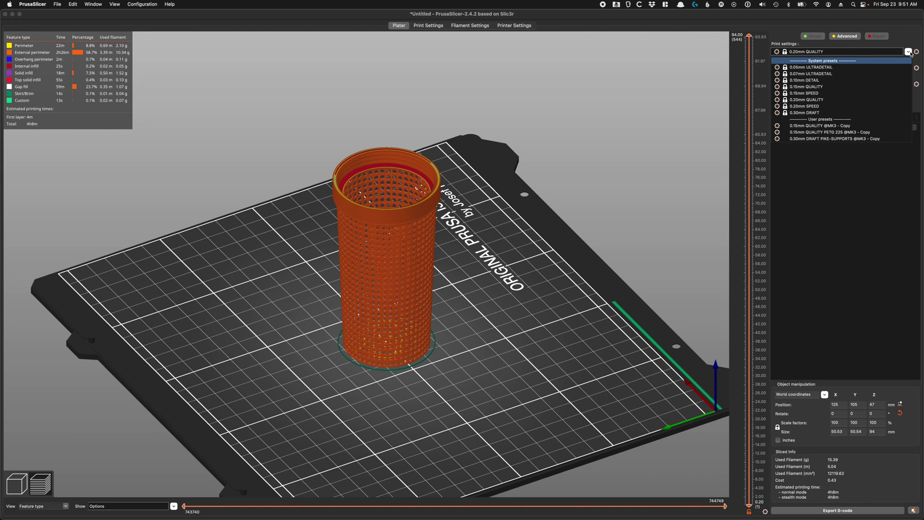
left_click(908, 52)
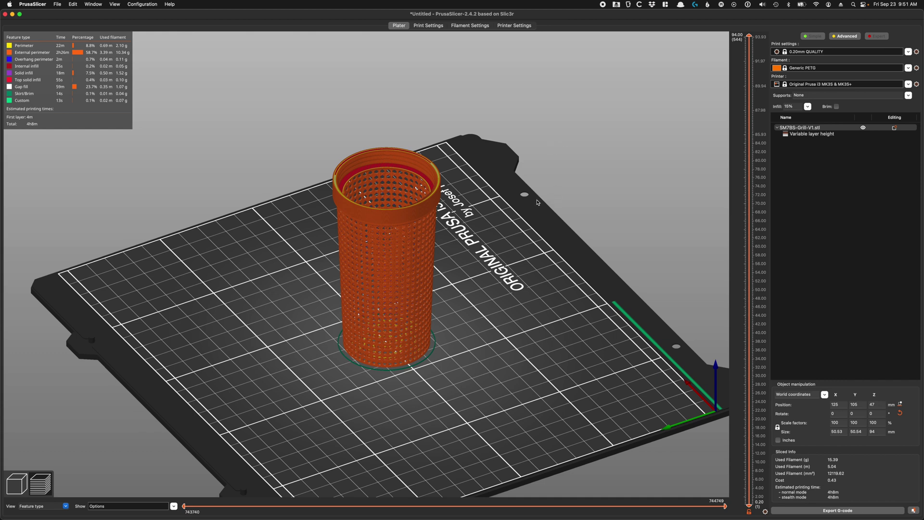
scroll(538, 202, "up", 5)
scroll(539, 212, "up", 2)
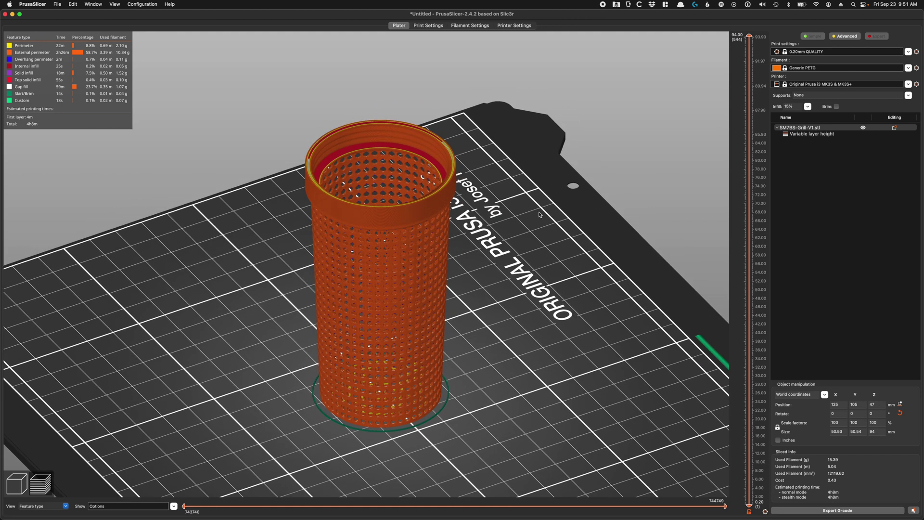
scroll(535, 213, "up", 1)
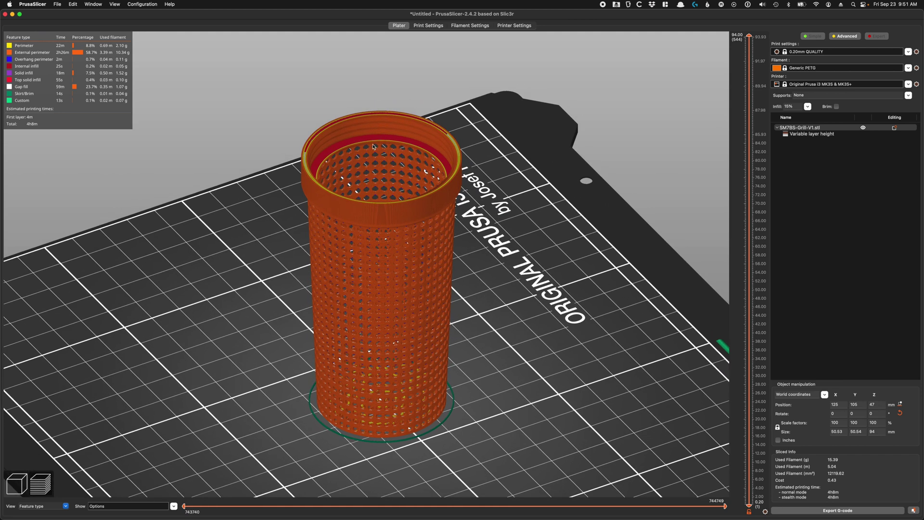